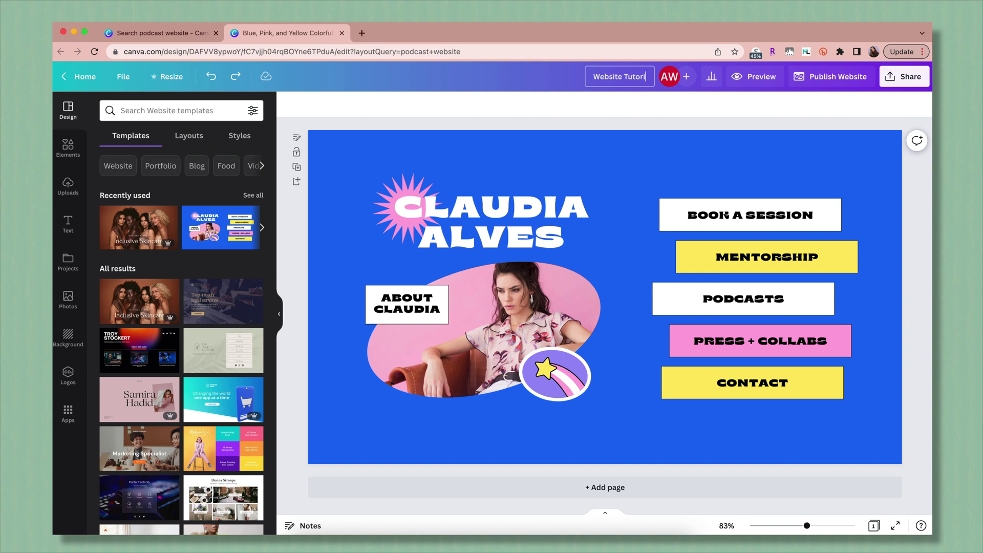
# Apply the Splice effect to the name heading after checking its font and colour options.
pyautogui.click(750, 215)
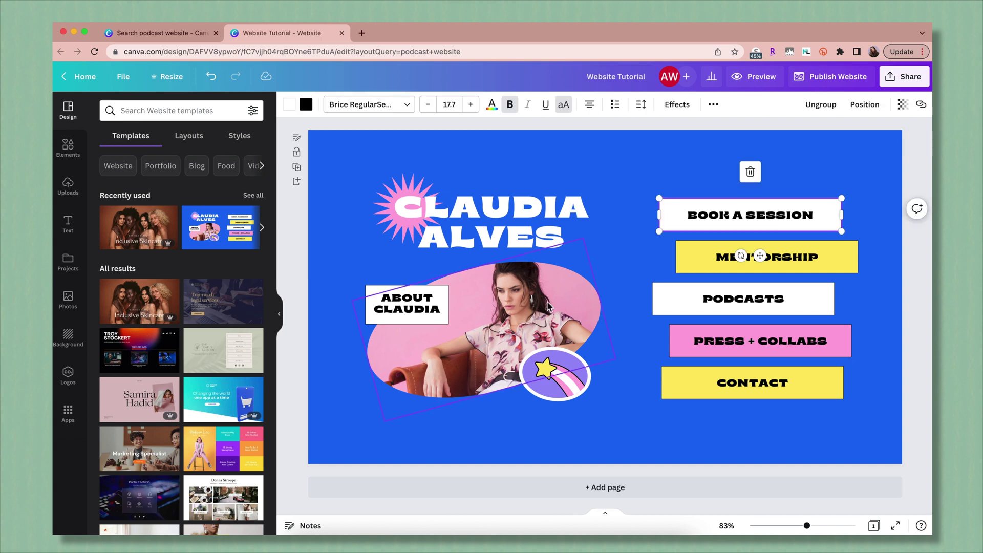
pyautogui.click(507, 231)
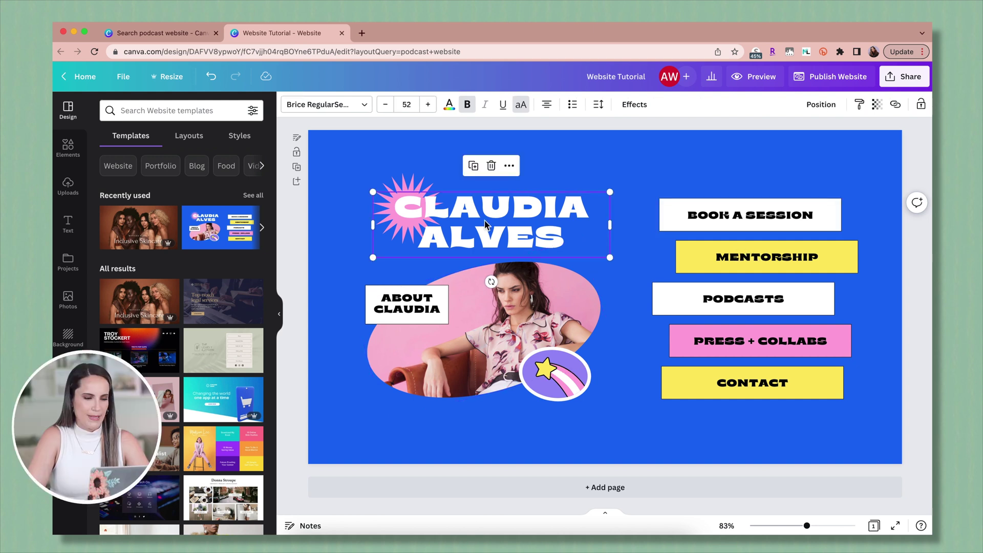
pyautogui.click(367, 109)
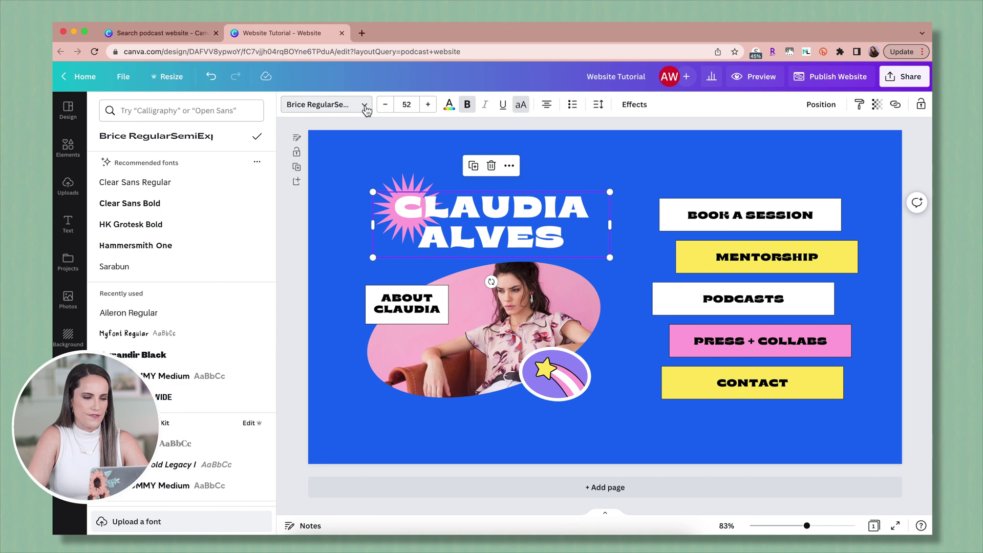
pyautogui.click(358, 105)
pyautogui.click(449, 106)
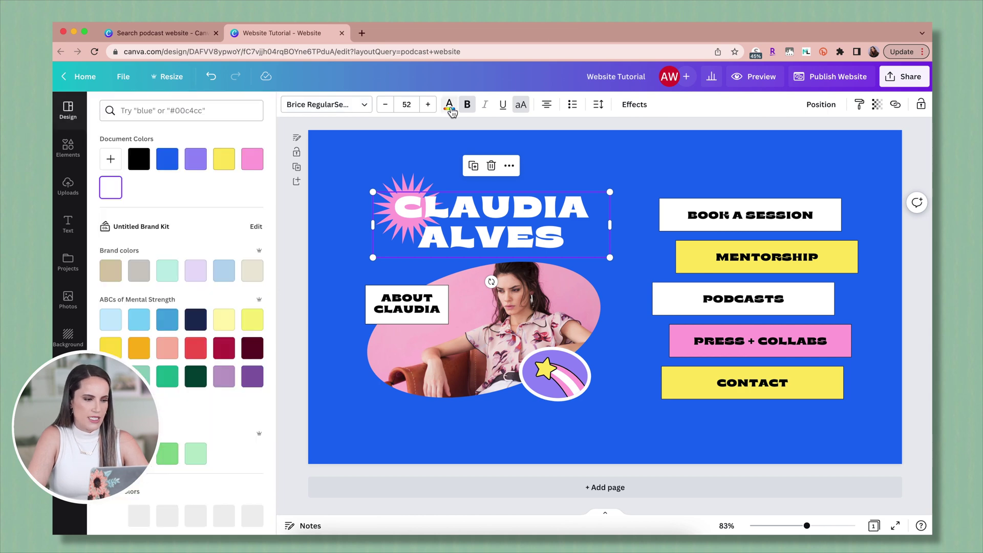
pyautogui.click(636, 107)
pyautogui.click(179, 241)
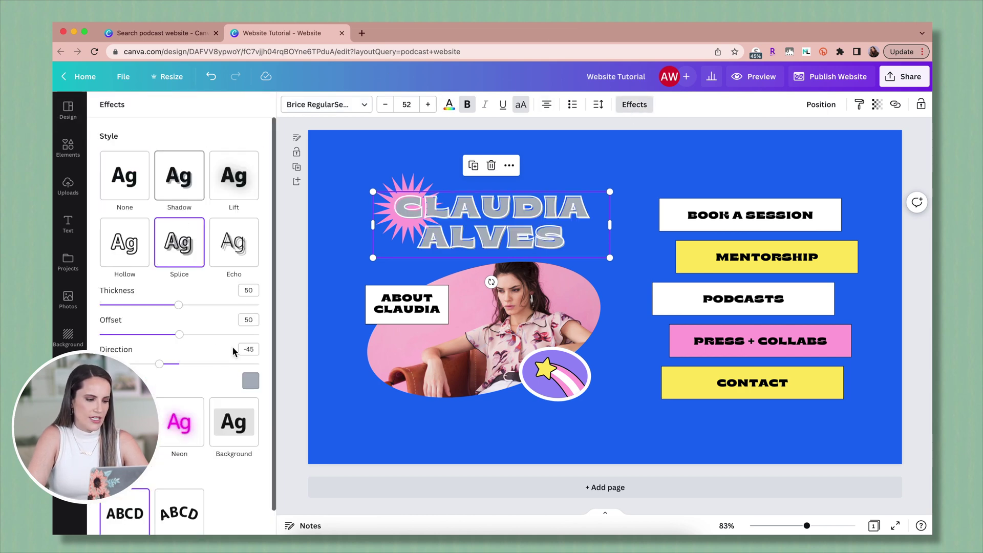
pyautogui.scroll(-1, 217, 374)
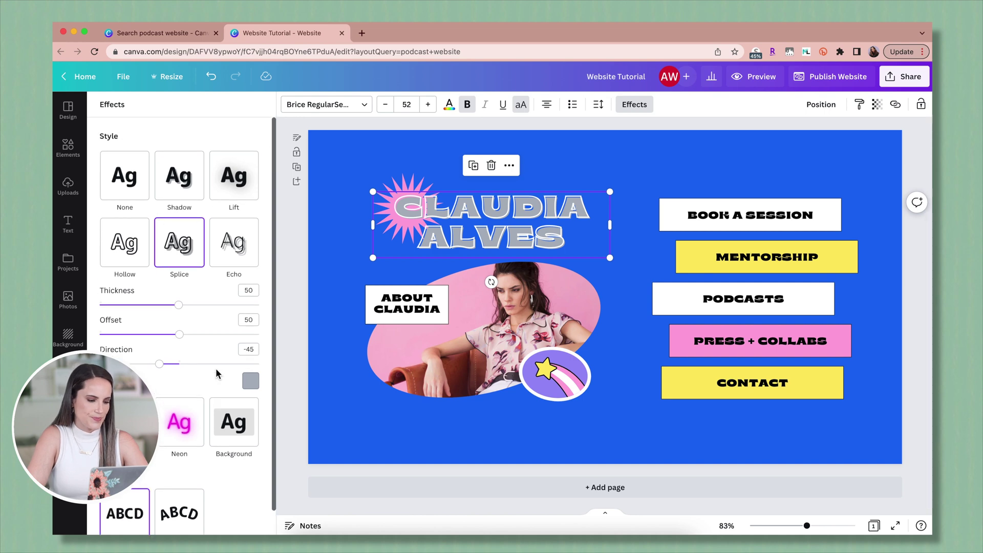
# Turn the pink starburst behind the name purple.
pyautogui.click(404, 183)
pyautogui.click(288, 105)
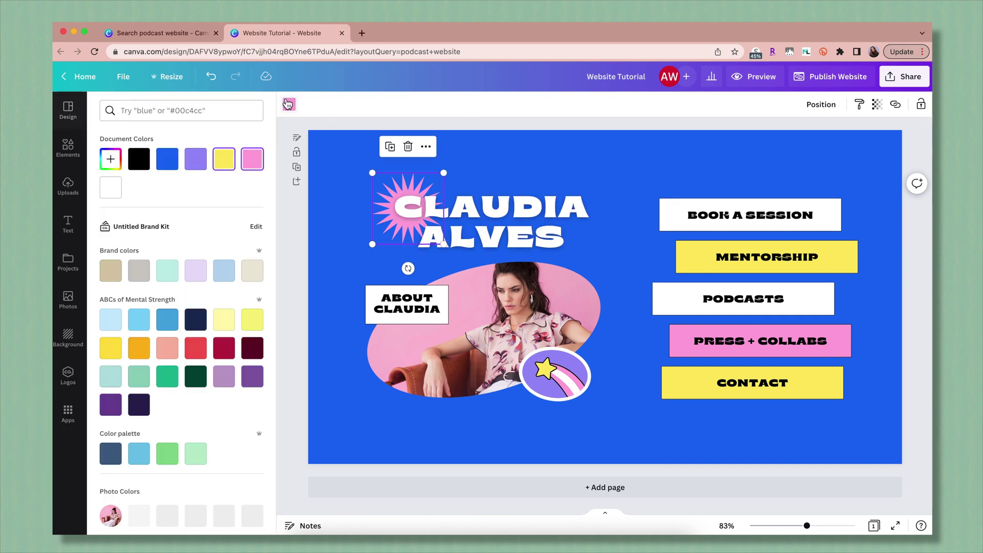
pyautogui.click(198, 163)
# Make the starburst blue like the background and ungroup the BOOK A SESSION button.
pyautogui.click(176, 167)
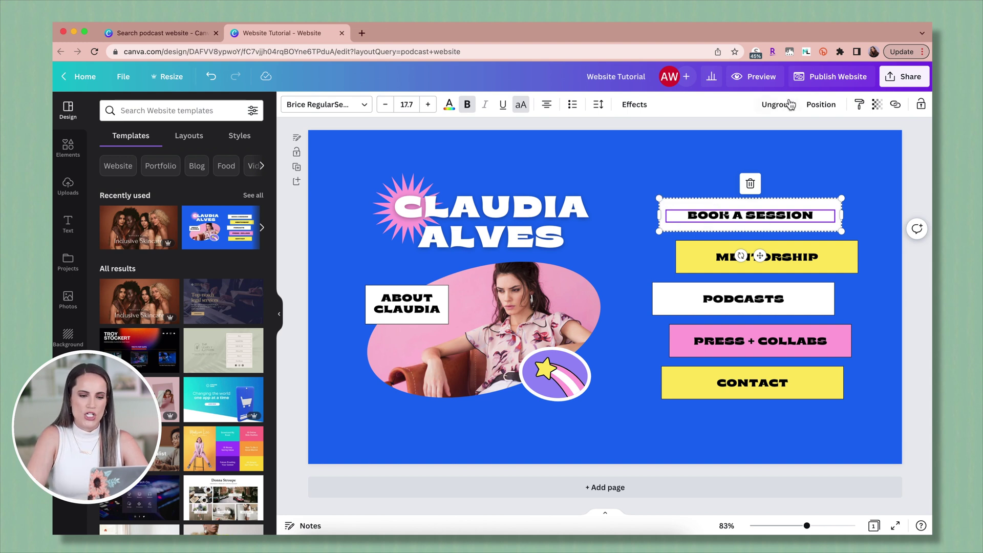
pyautogui.moveTo(753, 206); pyautogui.dragTo(787, 224)
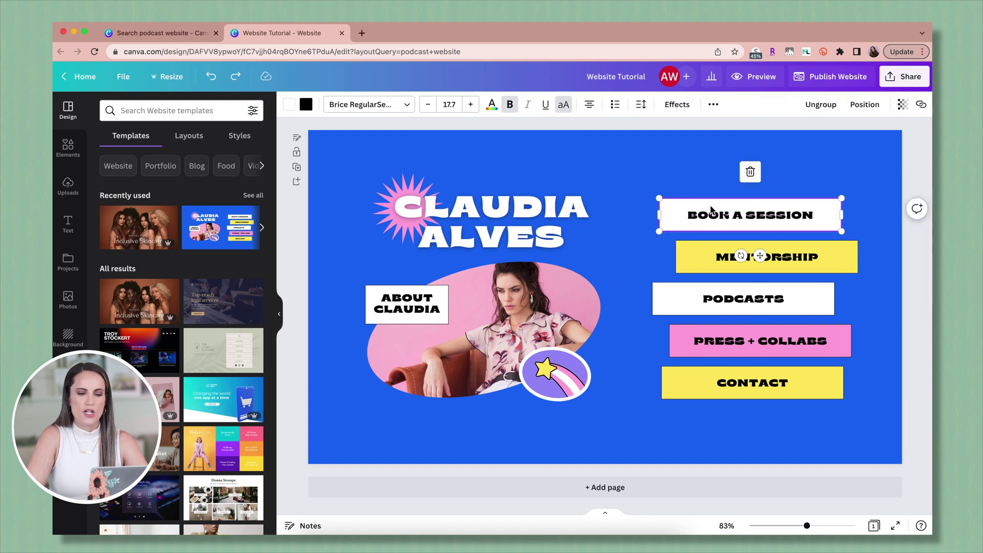
pyautogui.click(822, 105)
# Test moving the button text and white box separately, then undo the box move.
pyautogui.moveTo(714, 201)
pyautogui.mouseDown()
pyautogui.moveTo(676, 160)
pyautogui.moveTo(698, 164)
pyautogui.moveTo(733, 208)
pyautogui.mouseUp()
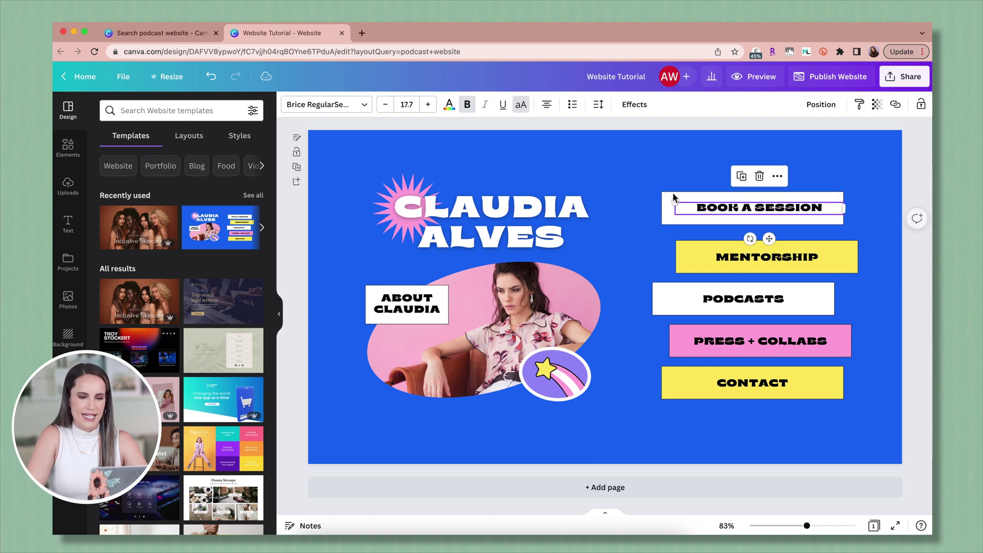
pyautogui.click(670, 195)
pyautogui.moveTo(671, 195); pyautogui.dragTo(644, 185)
pyautogui.hotkey('ctrl', 'z')
pyautogui.hotkey('ctrl', 'z')
pyautogui.hotkey('ctrl', 'z')
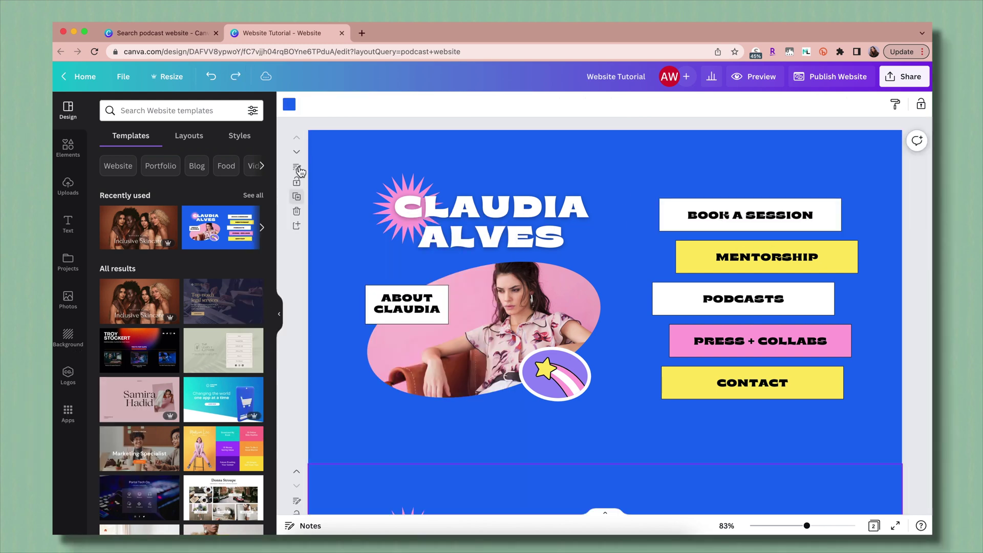
# Duplicate and delete a page, then try another design style and revert to the blue style.
pyautogui.click(296, 168)
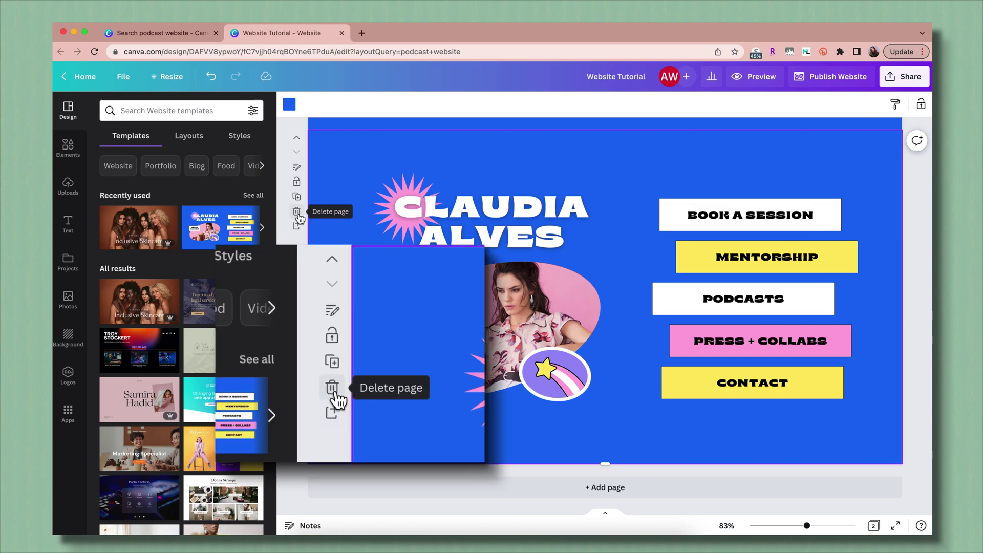
pyautogui.click(296, 212)
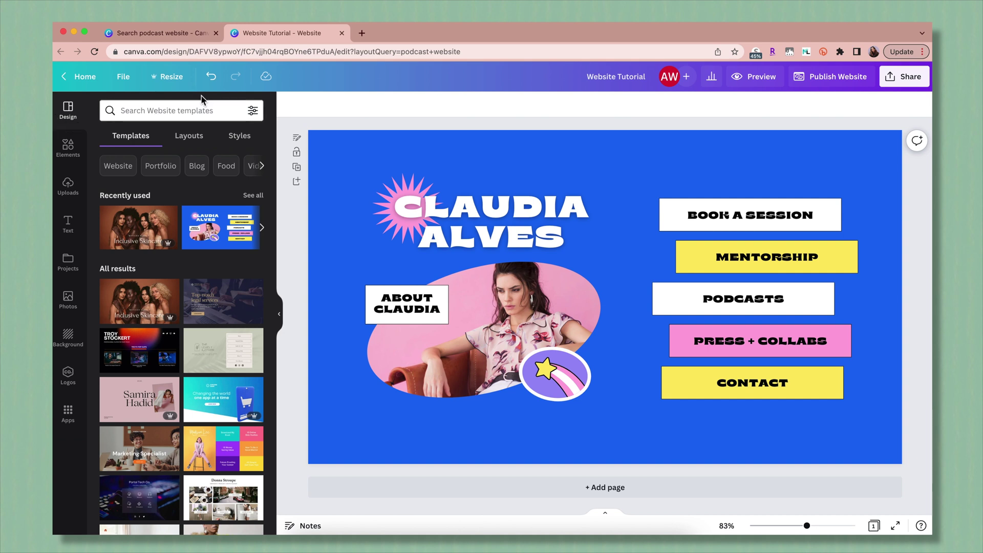
pyautogui.click(189, 135)
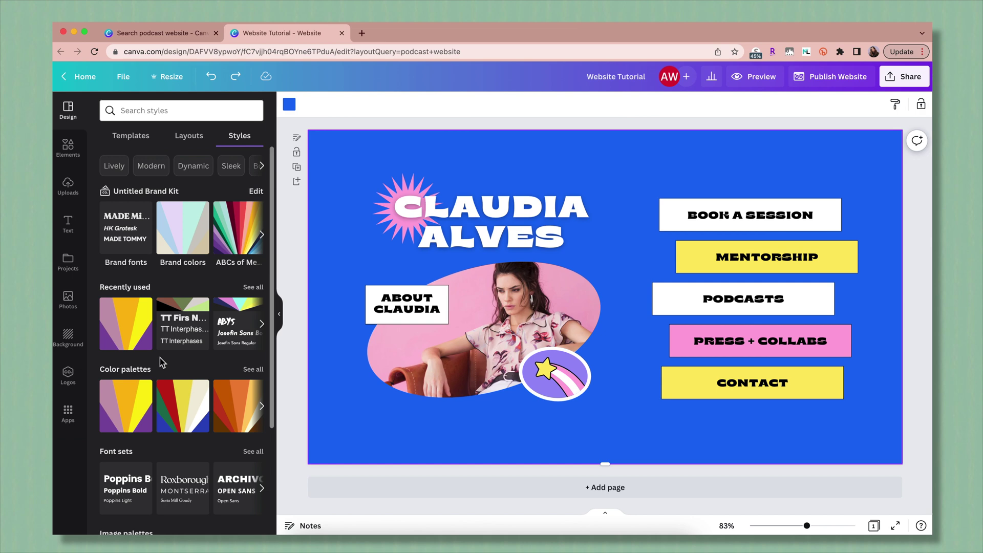
pyautogui.click(227, 315)
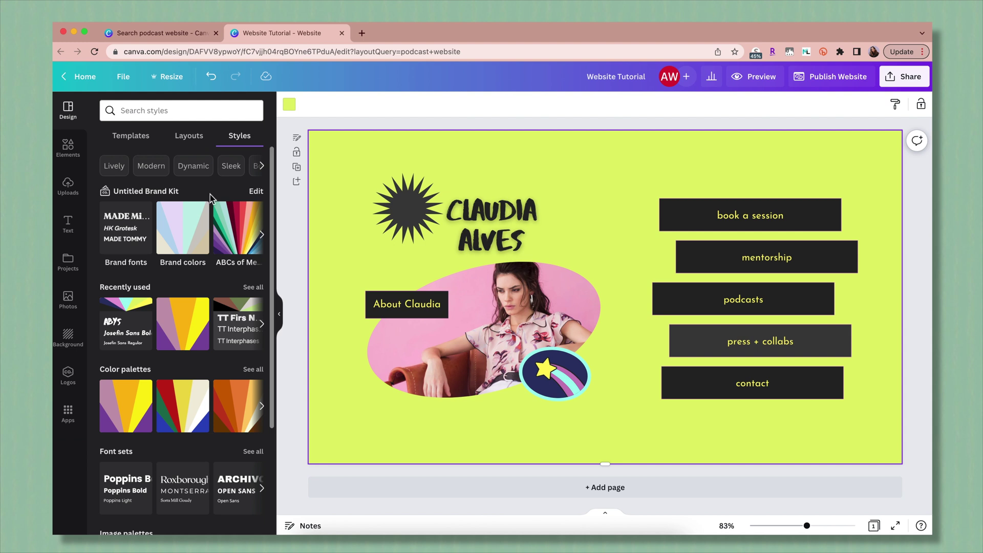
pyautogui.click(211, 76)
pyautogui.click(68, 153)
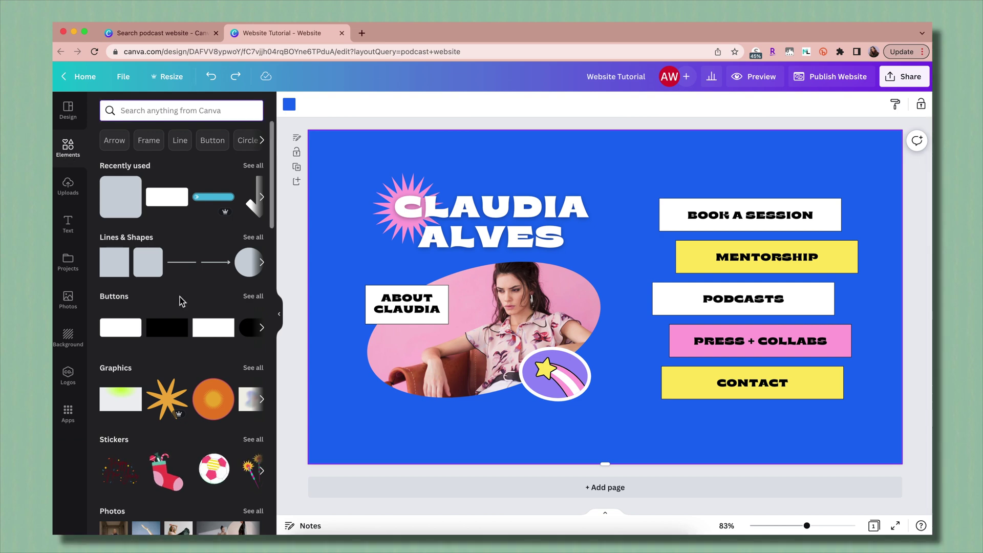
# Search elements for 'podcast logo' and add the microphone graphic to the top of the page.
pyautogui.scroll(-5, 182, 301)
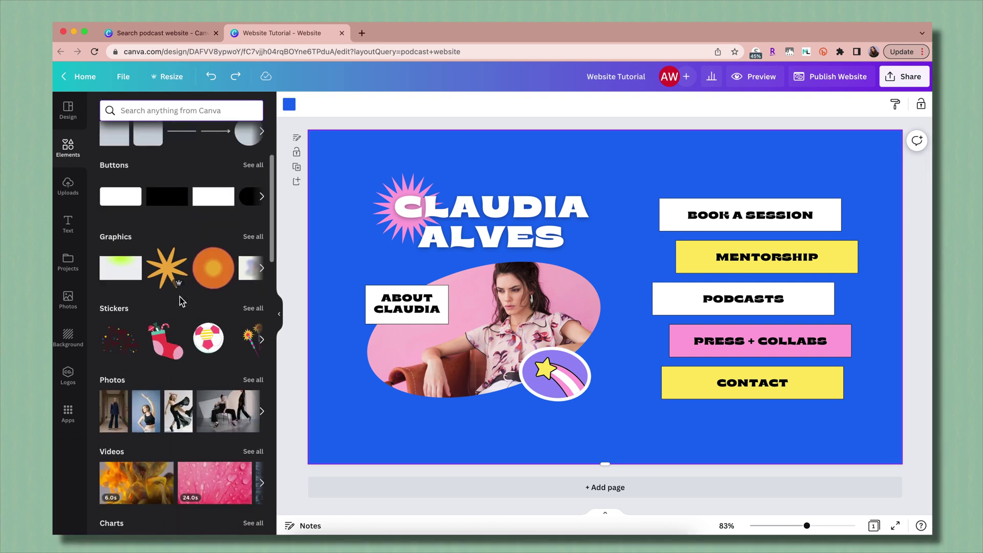
pyautogui.scroll(-13, 183, 301)
pyautogui.scroll(-9, 182, 301)
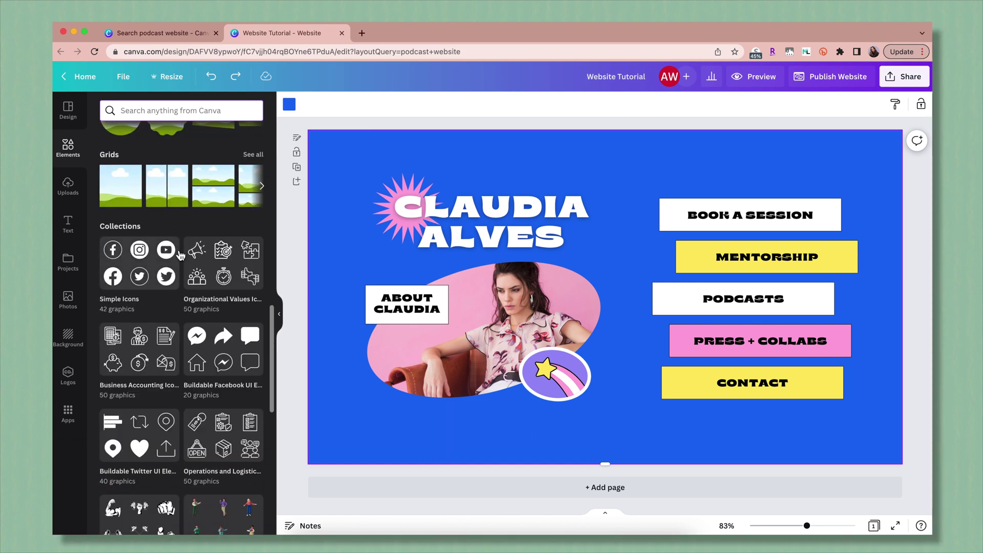
pyautogui.scroll(20, 224, 356)
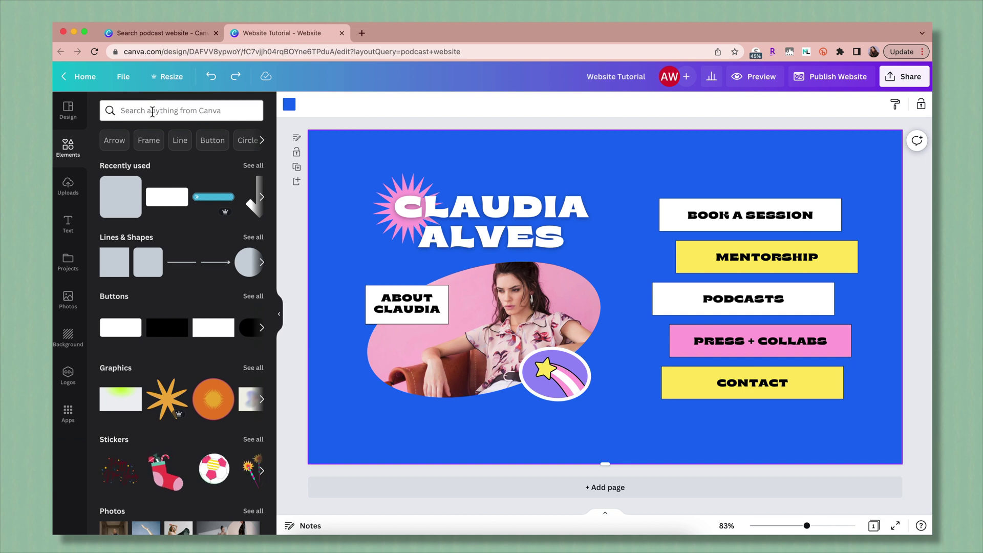
pyautogui.click(152, 111)
pyautogui.write('podcast logo')
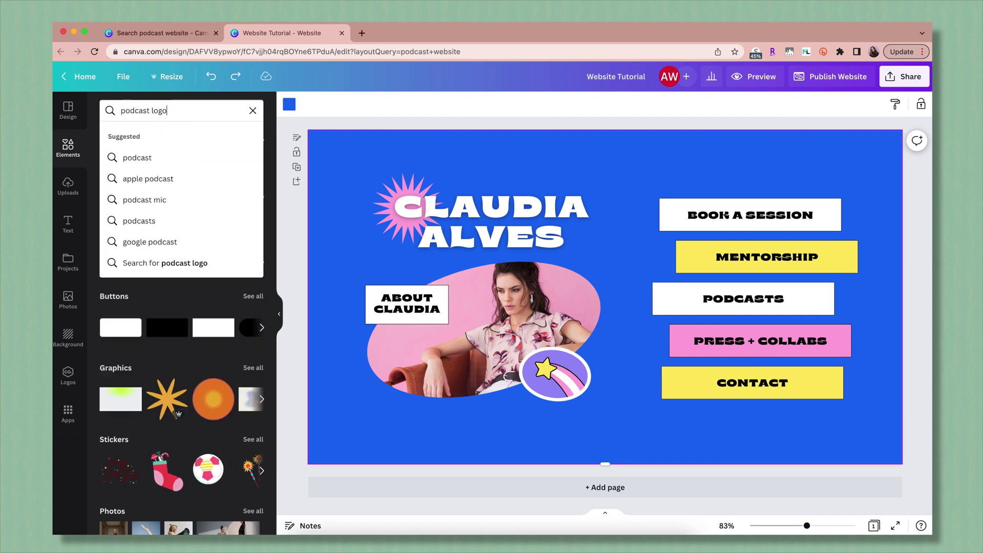
pyautogui.press('Return')
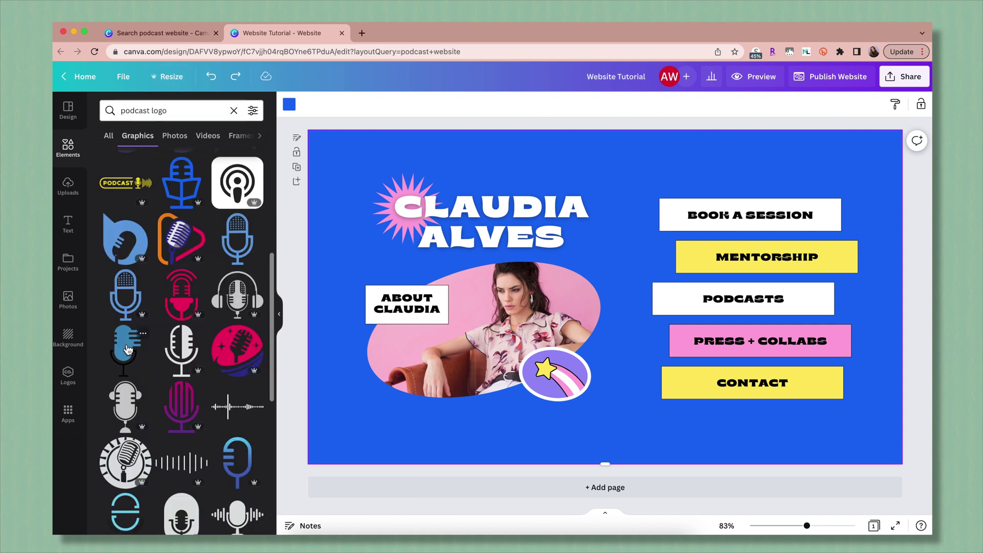
pyautogui.click(128, 350)
pyautogui.moveTo(609, 292)
pyautogui.mouseDown()
pyautogui.moveTo(621, 274)
pyautogui.moveTo(623, 191)
pyautogui.mouseUp()
# Recolour the microphone yellow with a white stand and shrink it.
pyautogui.click(294, 107)
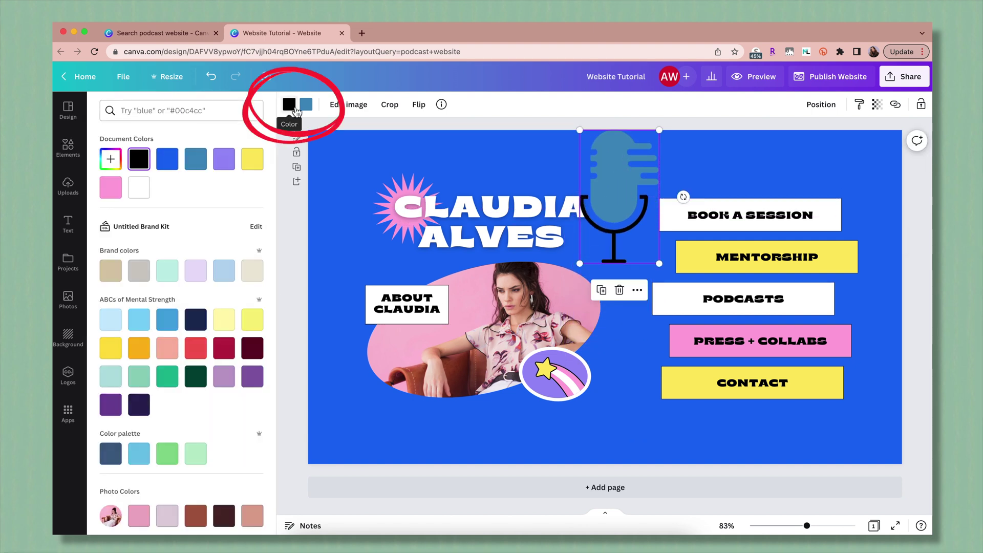
pyautogui.click(144, 191)
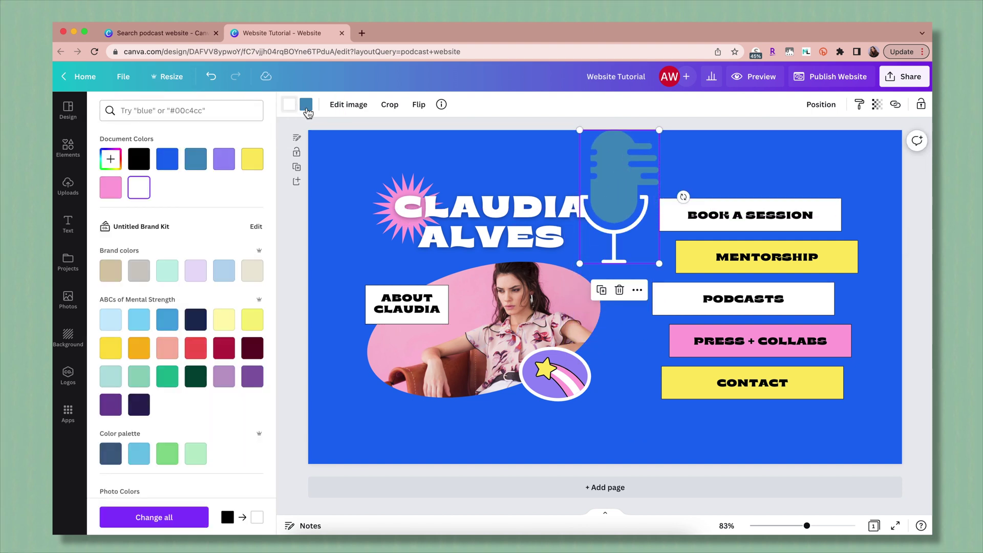
pyautogui.click(252, 158)
pyautogui.moveTo(659, 264); pyautogui.dragTo(615, 167)
pyautogui.moveTo(627, 378); pyautogui.dragTo(596, 386)
# Delete the star sticker on the photo and put the microphone in its place.
pyautogui.click(555, 380)
pyautogui.press('Delete')
pyautogui.click(626, 424)
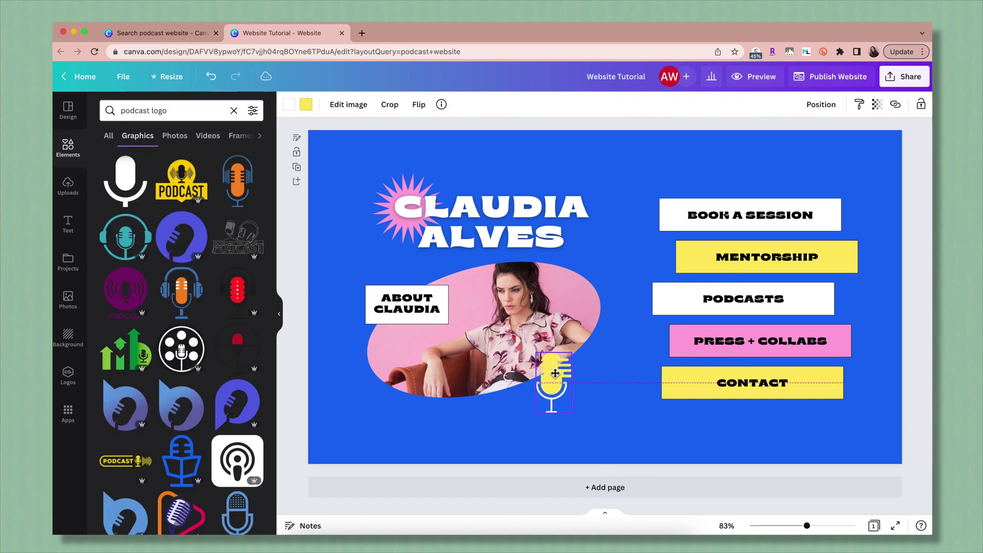
pyautogui.click(68, 147)
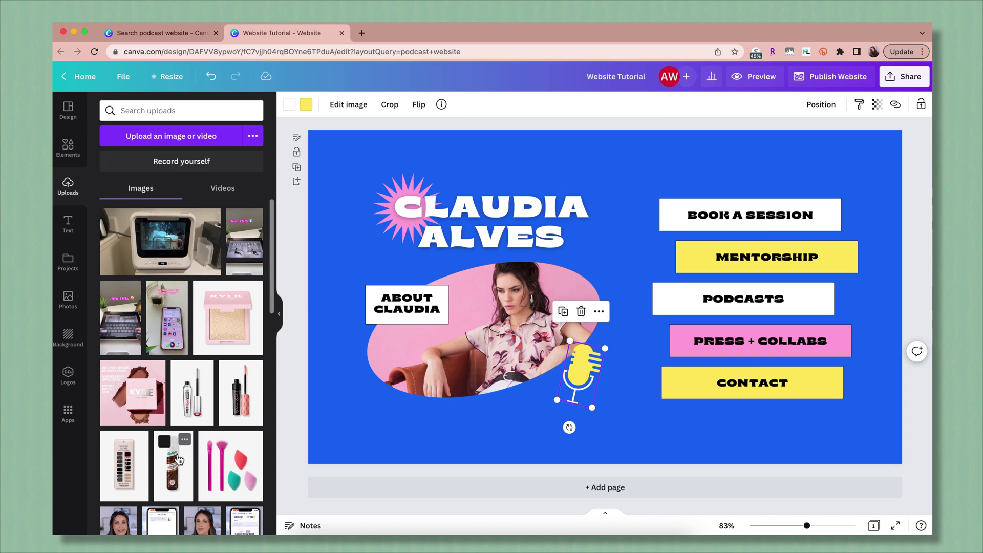
# Add the woman-at-table photo, enlarge it and apply the Laptop 5 mockup.
pyautogui.scroll(-10, 179, 435)
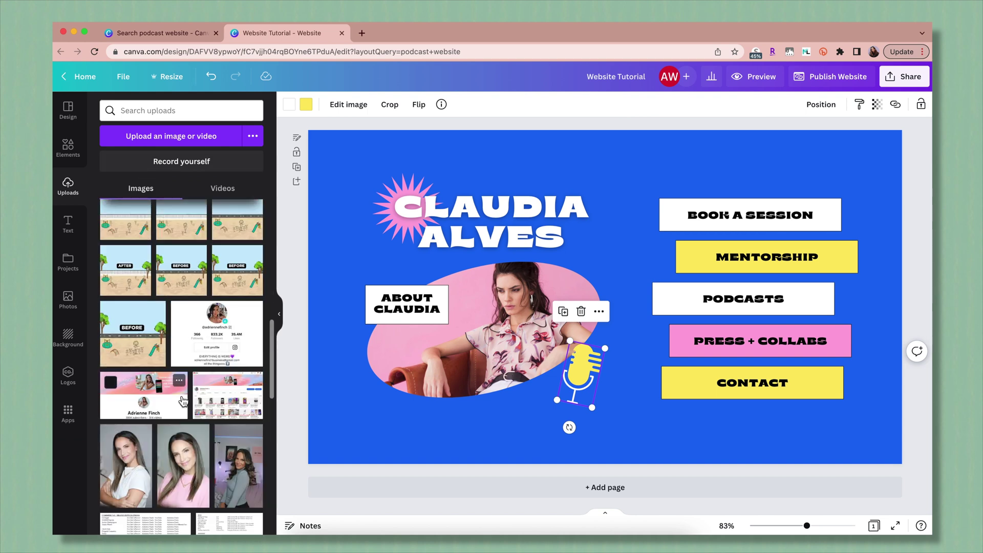
pyautogui.scroll(10, 183, 401)
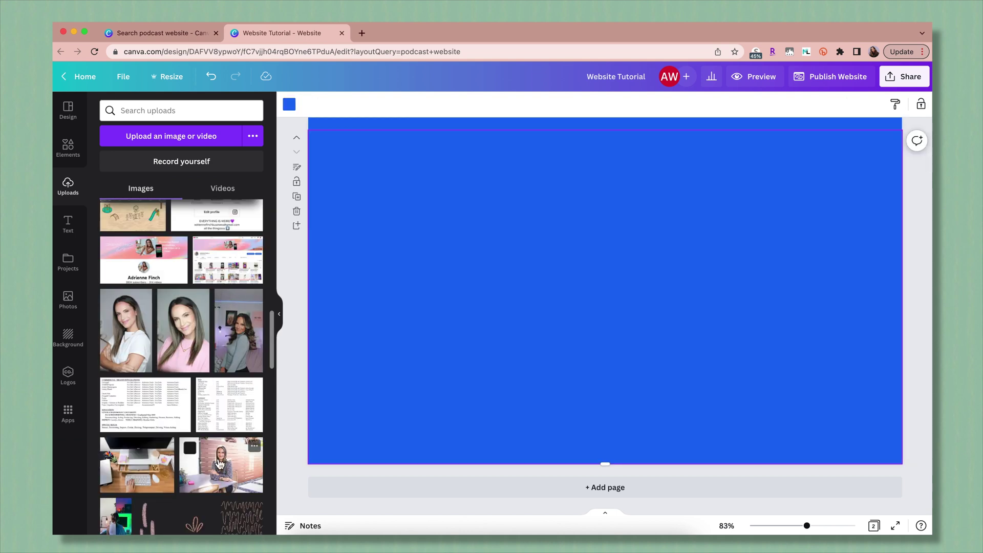
pyautogui.click(221, 463)
pyautogui.moveTo(434, 180); pyautogui.dragTo(388, 152)
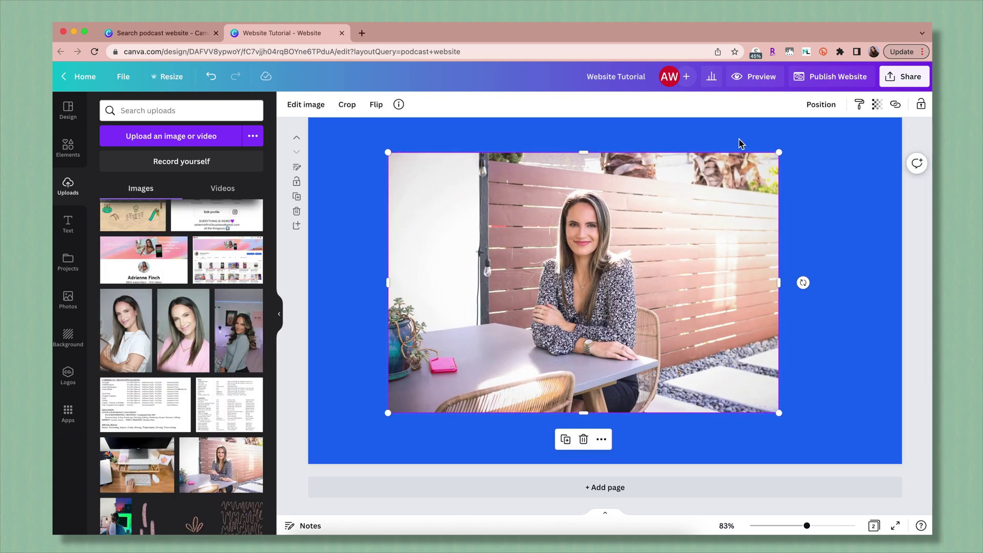
pyautogui.click(316, 107)
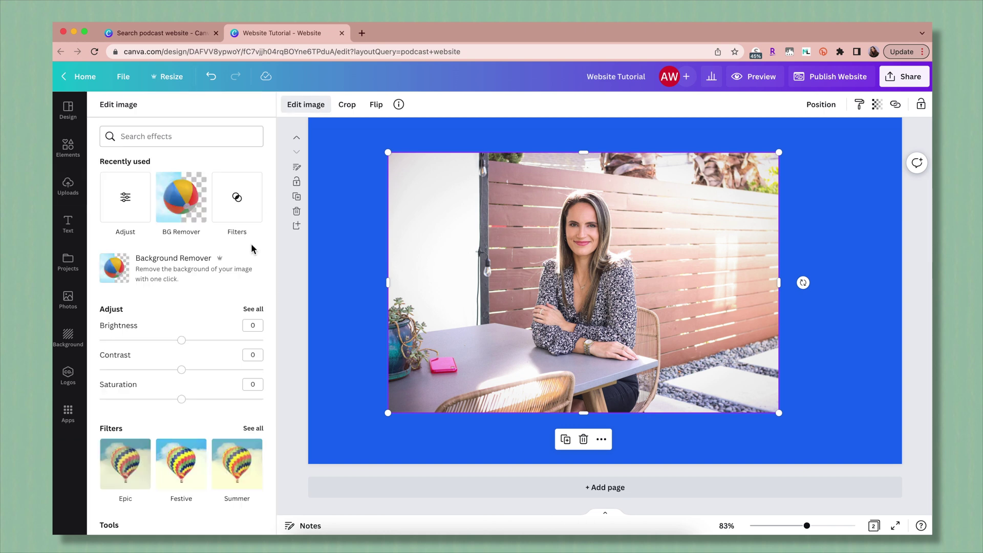
pyautogui.scroll(-6, 210, 379)
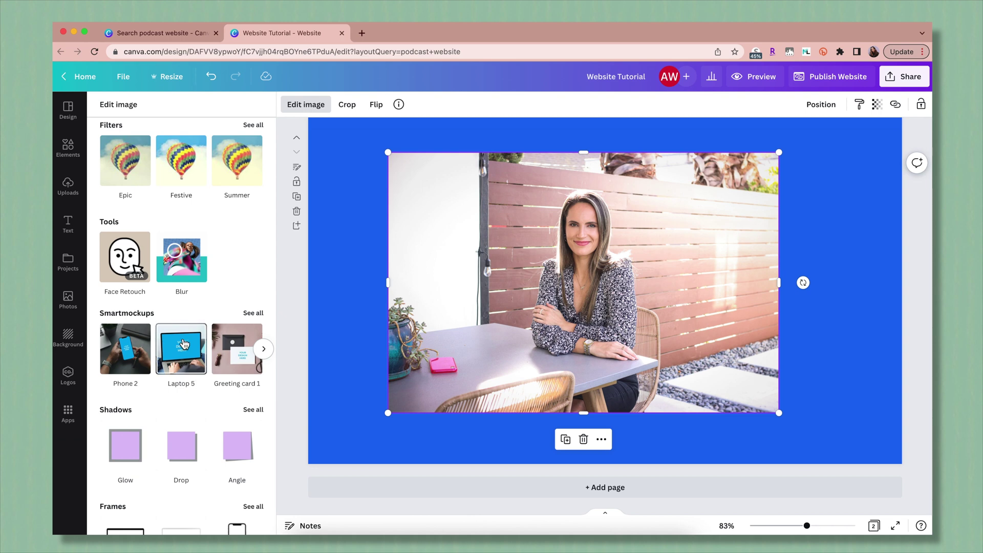
pyautogui.click(184, 343)
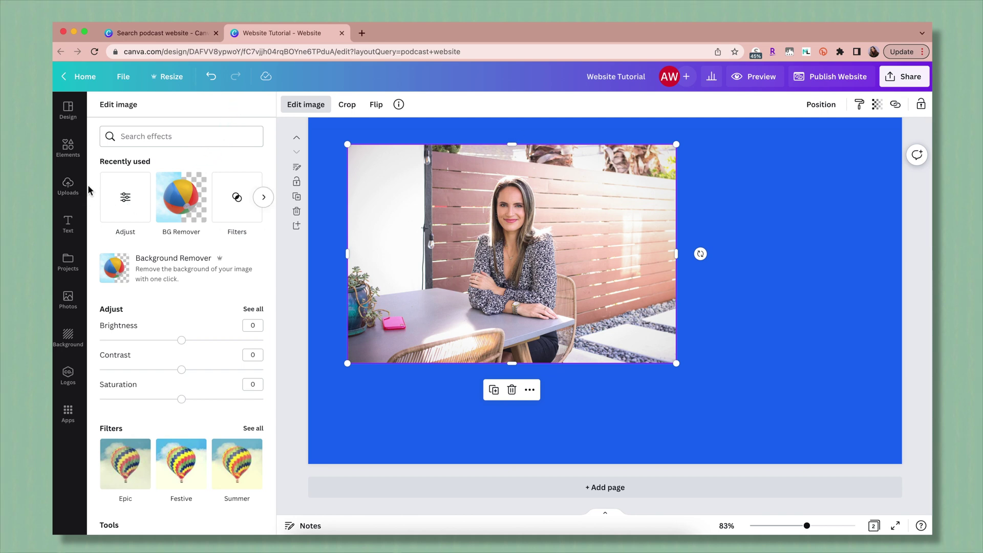
# Add another uploaded photo, remove its background and enlarge the cut-out of the pointing woman.
pyautogui.click(68, 186)
pyautogui.scroll(-2, 172, 295)
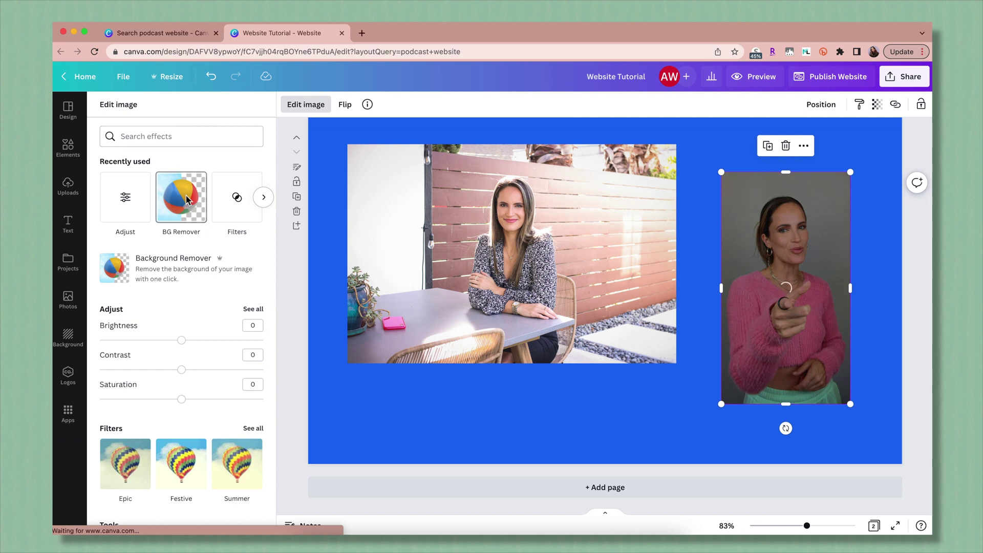
pyautogui.click(186, 195)
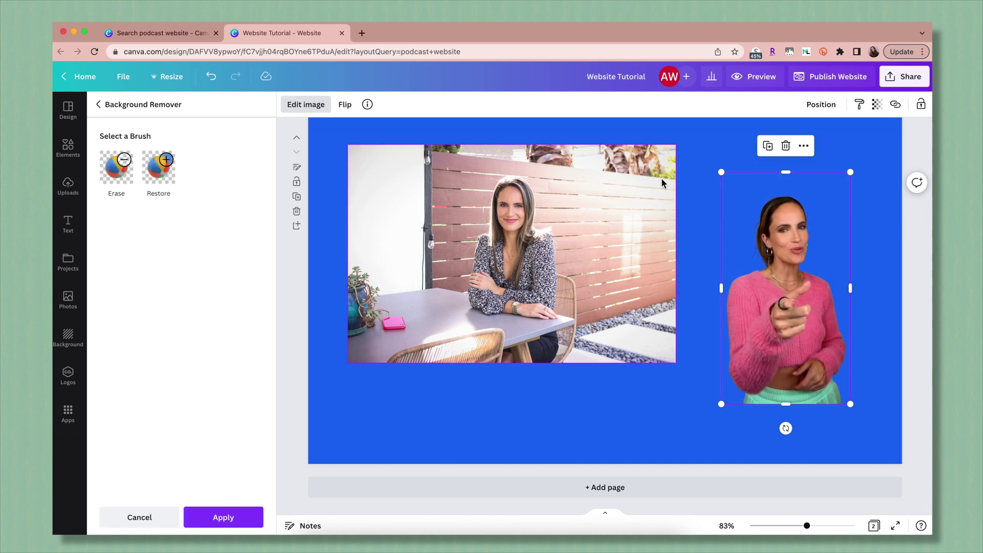
pyautogui.moveTo(721, 172); pyautogui.dragTo(671, 153)
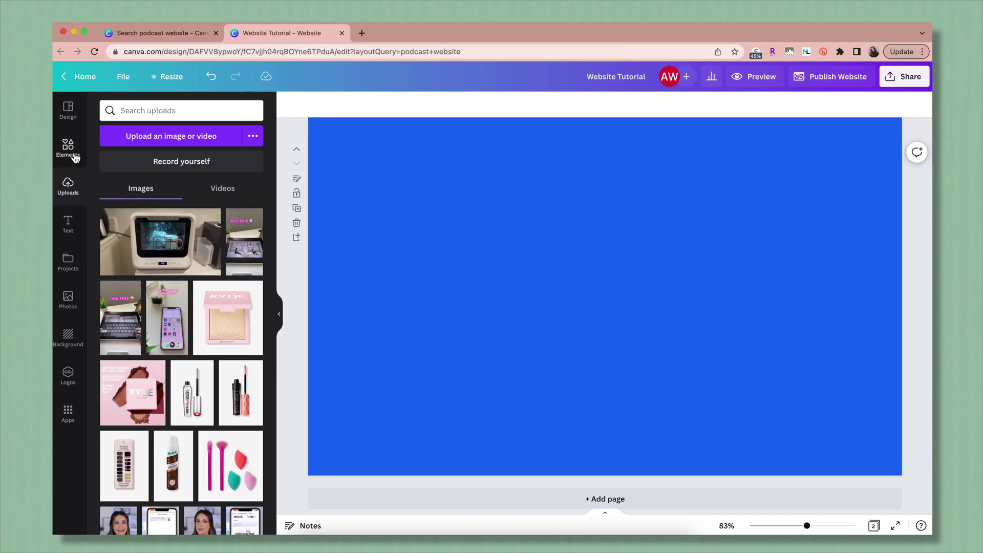
# Add a laptop frame and a book-style frame from the Frames results, placed side by side.
pyautogui.click(76, 159)
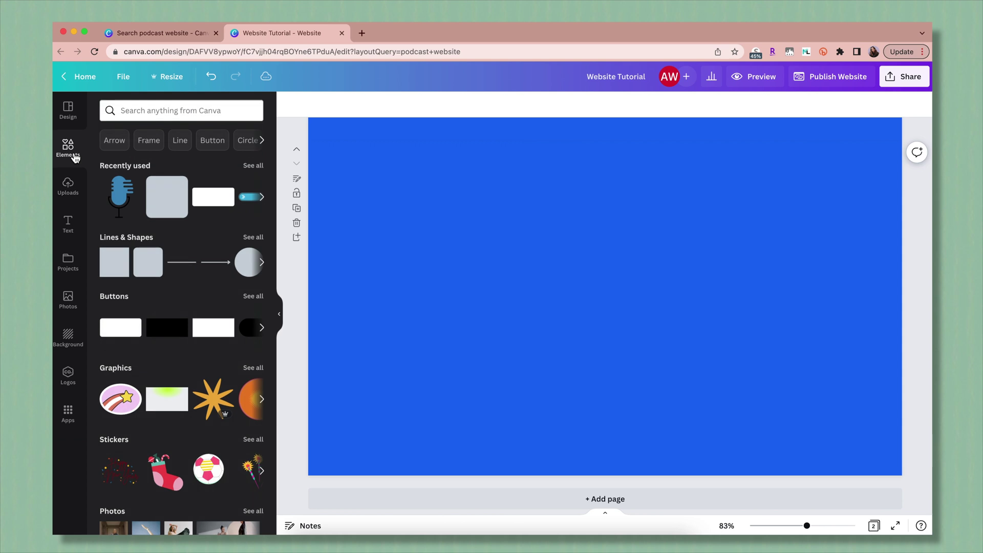
pyautogui.click(155, 146)
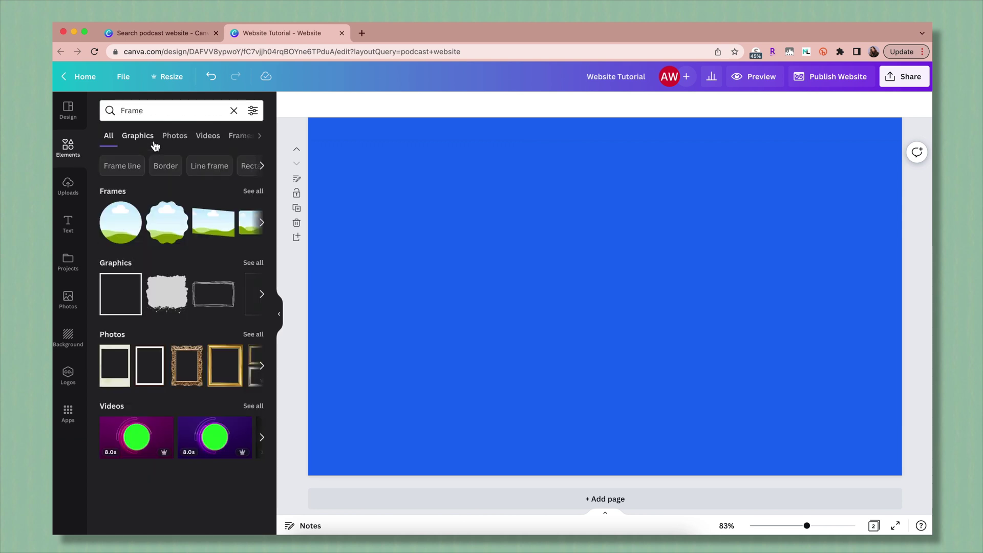
pyautogui.click(234, 135)
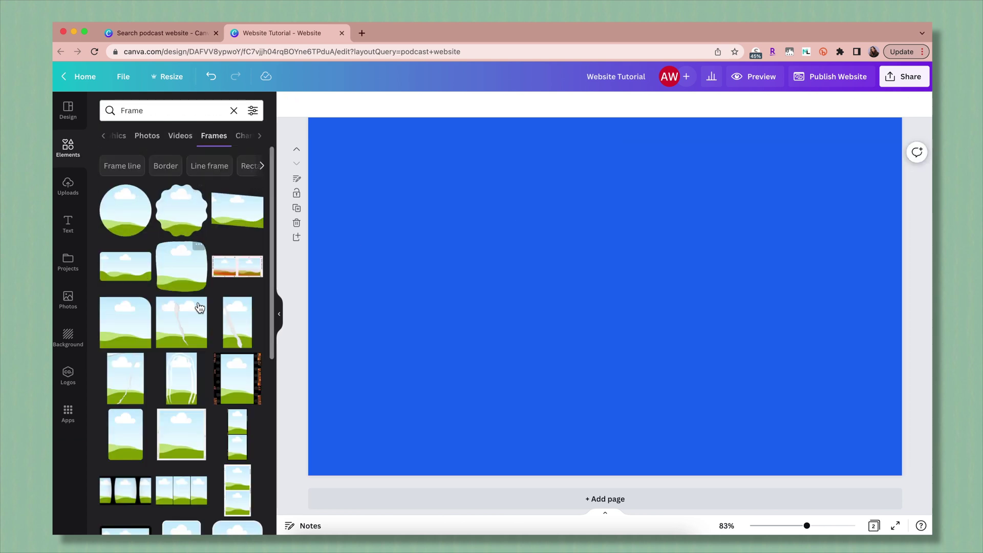
pyautogui.scroll(-6, 156, 332)
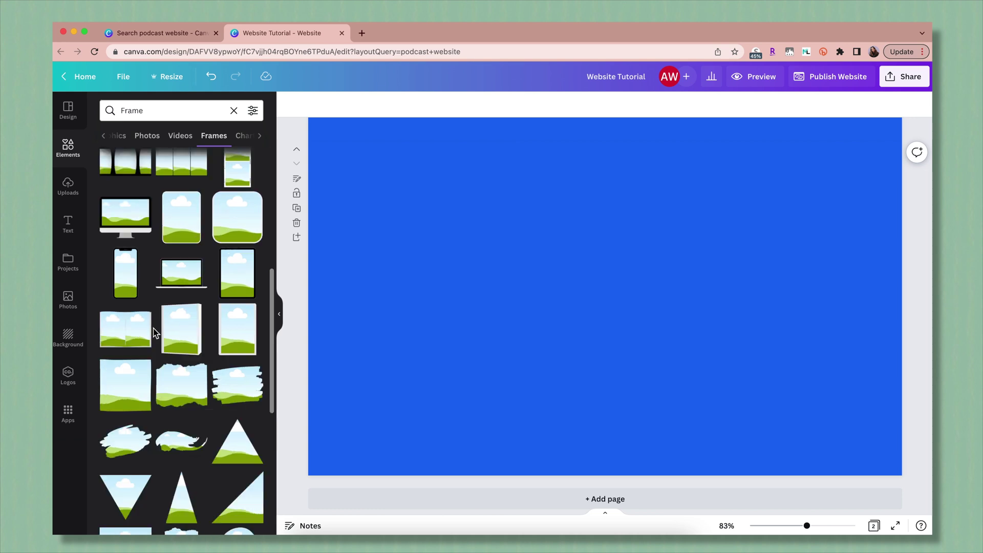
pyautogui.click(183, 275)
pyautogui.click(188, 339)
pyautogui.moveTo(580, 284); pyautogui.dragTo(760, 300)
pyautogui.click(576, 268)
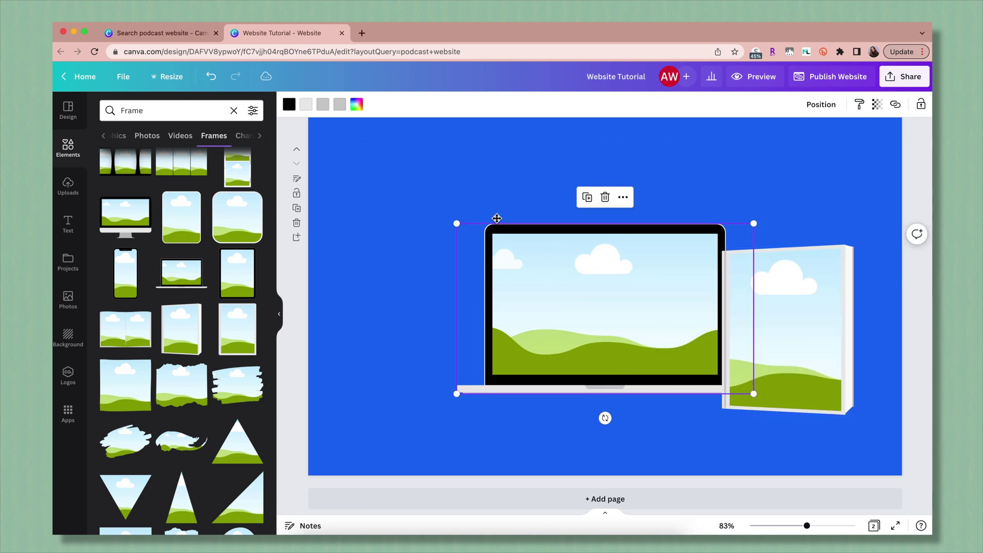
pyautogui.moveTo(576, 267); pyautogui.dragTo(489, 213)
# Drop an uploaded photo into the book frame and enlarge it inside the frame.
pyautogui.click(68, 187)
pyautogui.scroll(-2, 219, 402)
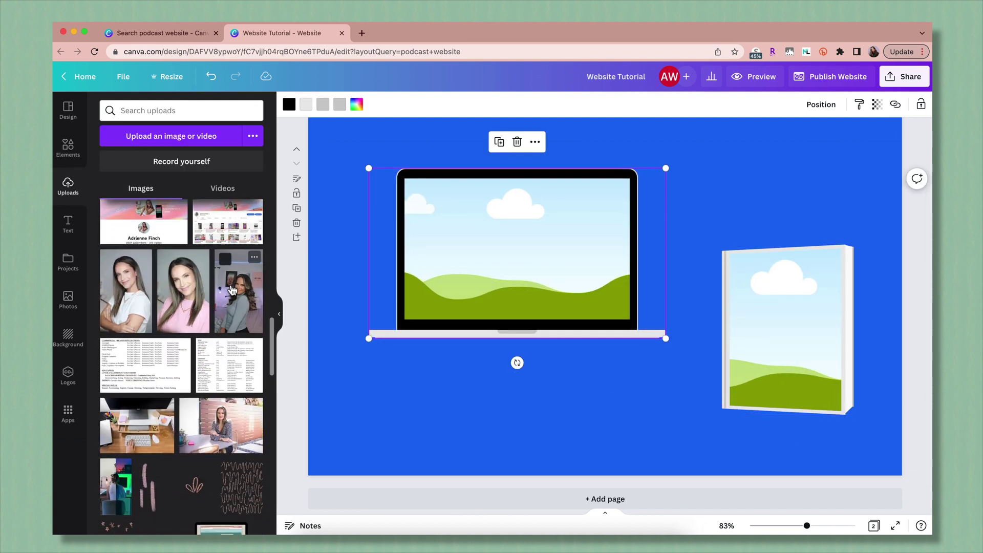
pyautogui.moveTo(225, 258); pyautogui.dragTo(325, 289)
pyautogui.moveTo(623, 303); pyautogui.dragTo(756, 318)
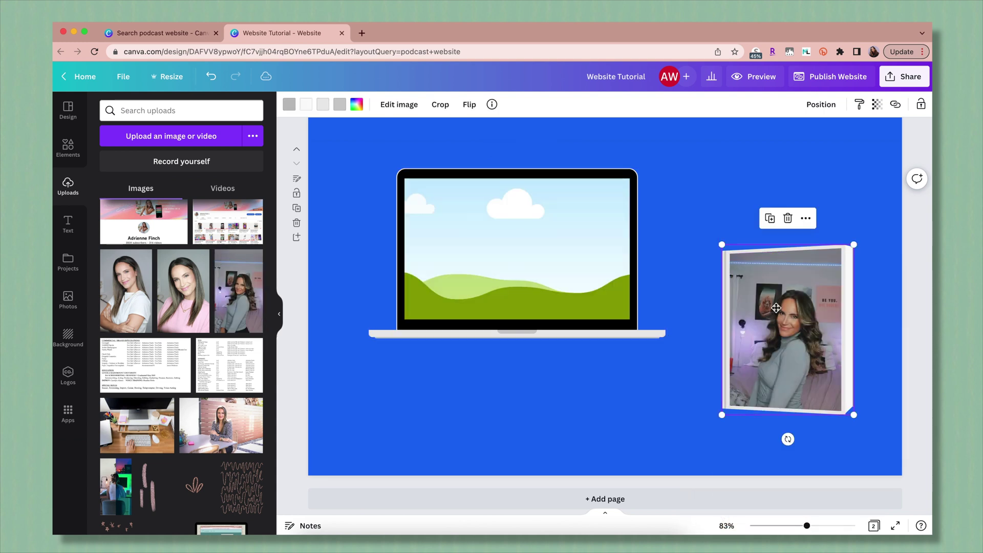
pyautogui.doubleClick(775, 306)
pyautogui.moveTo(728, 238); pyautogui.dragTo(692, 184)
pyautogui.click(303, 105)
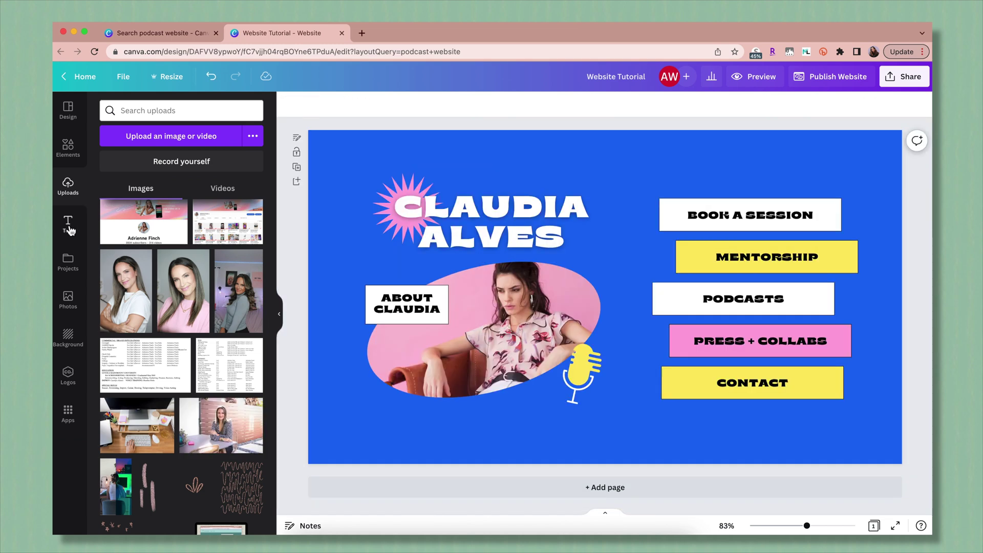
pyautogui.click(69, 228)
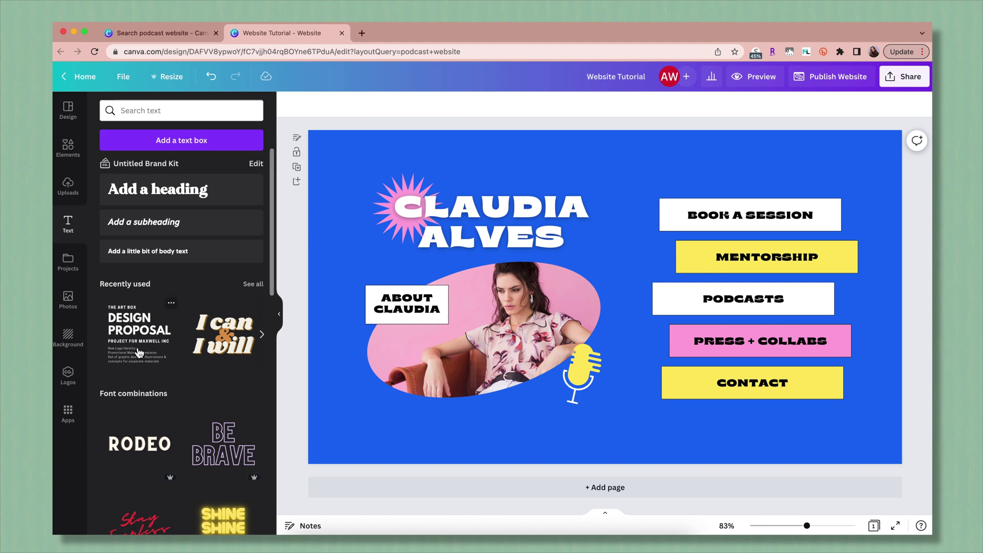
# Add a 'Type what you need' text box in Myfont with a Curve effect of 86.
pyautogui.scroll(-1, 137, 349)
pyautogui.scroll(-3, 211, 326)
pyautogui.scroll(-3, 210, 326)
pyautogui.scroll(6, 189, 336)
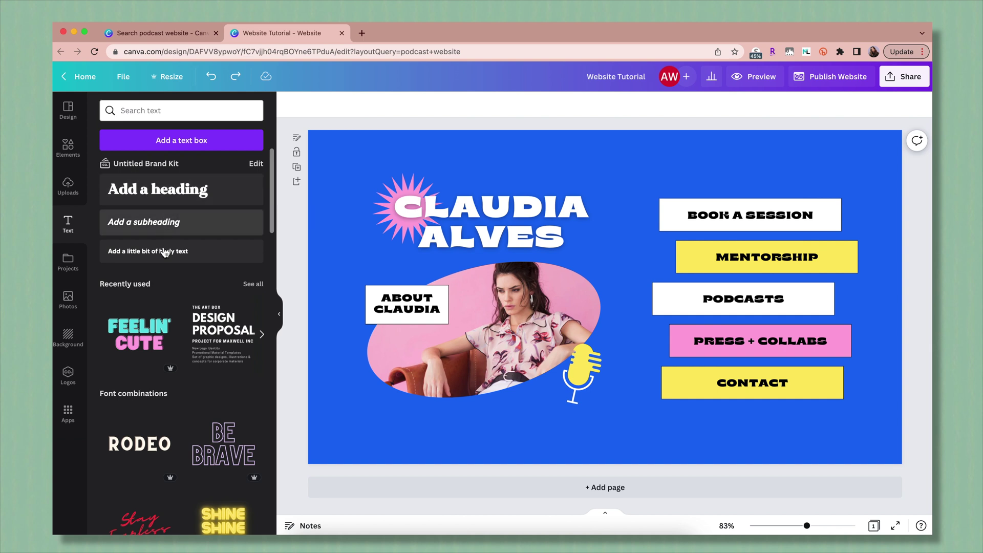
pyautogui.write('tType what you need')
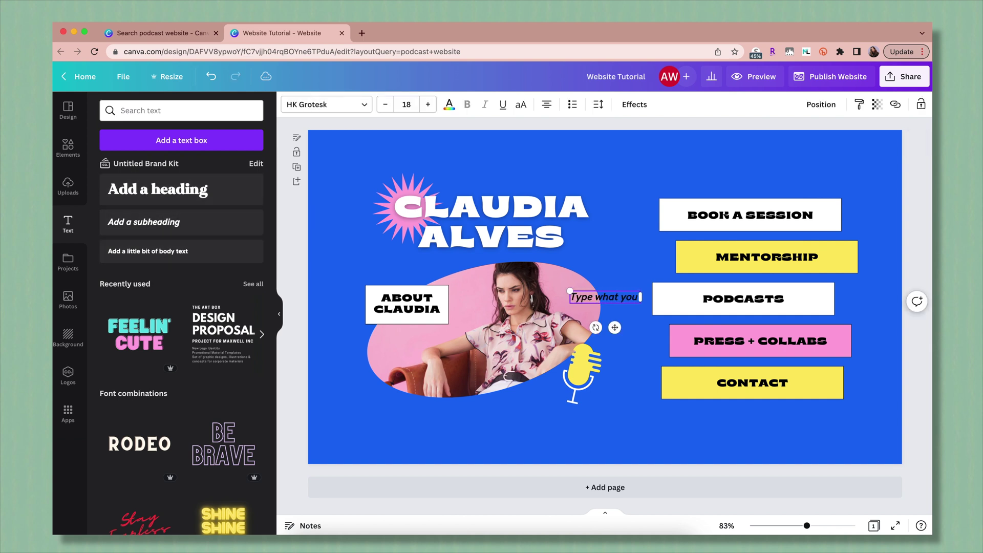
pyautogui.click(326, 104)
pyautogui.click(110, 222)
pyautogui.click(449, 105)
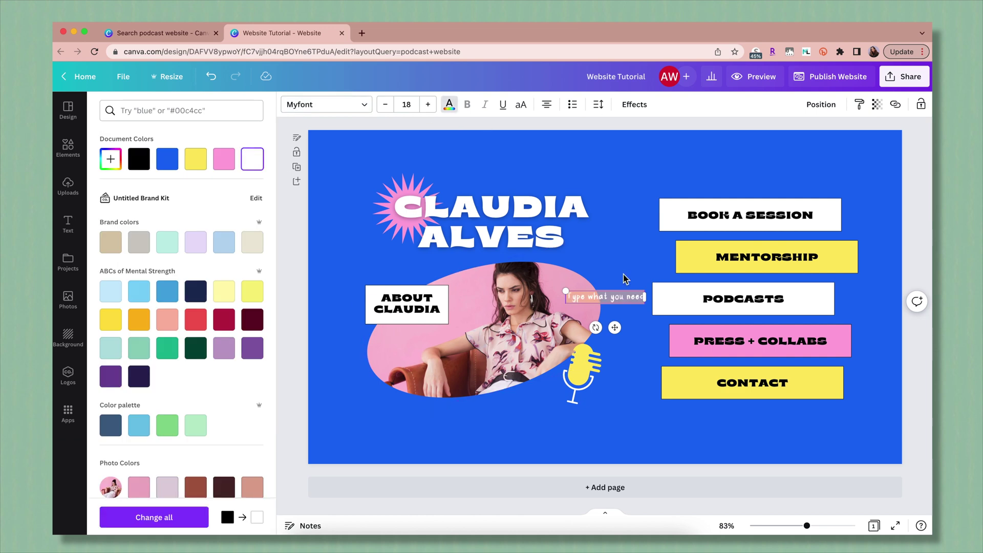
pyautogui.click(634, 104)
pyautogui.click(180, 400)
pyautogui.moveTo(220, 462)
pyautogui.mouseDown()
pyautogui.moveTo(248, 463)
pyautogui.moveTo(225, 463)
pyautogui.mouseUp()
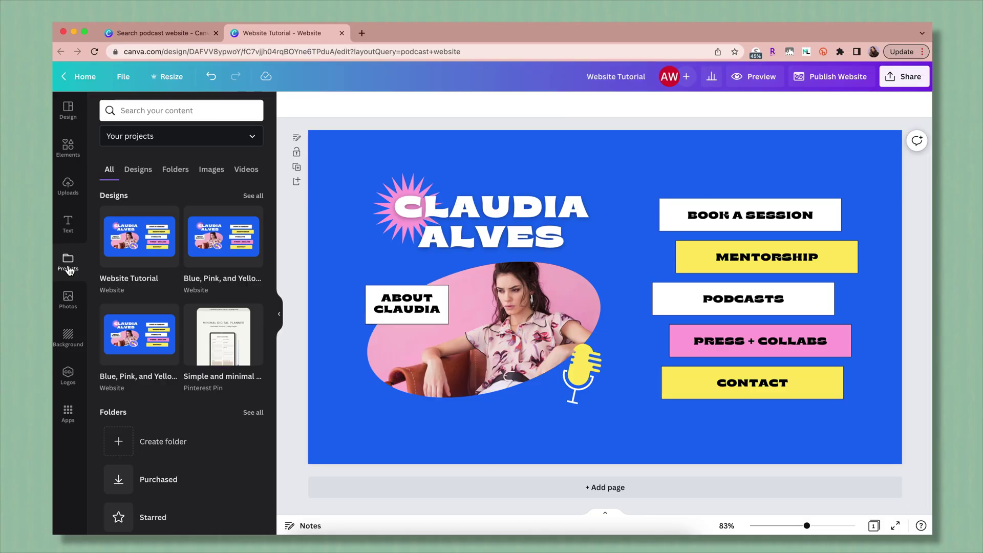
# Browse the stock photo library, scrolling through the trending photos.
pyautogui.click(71, 302)
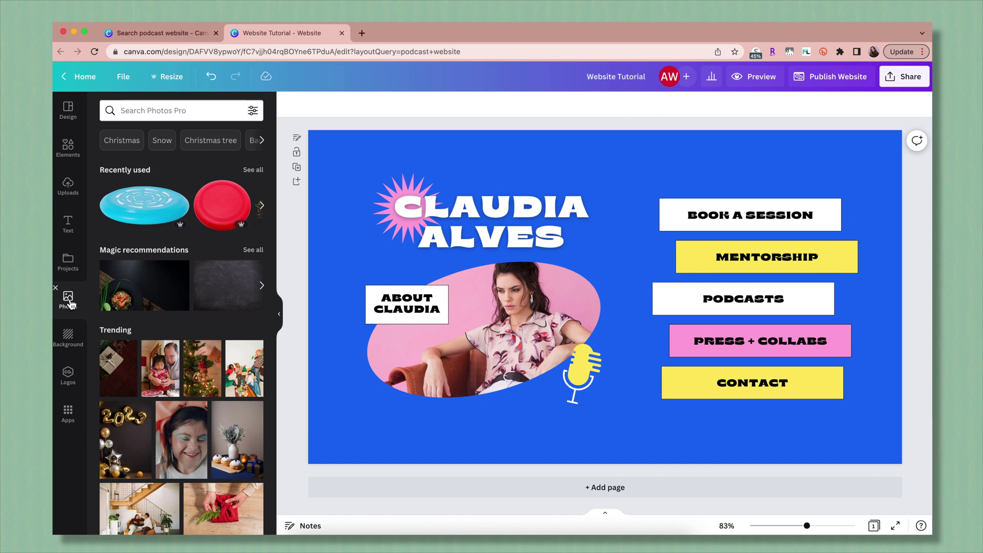
pyautogui.scroll(-6, 209, 354)
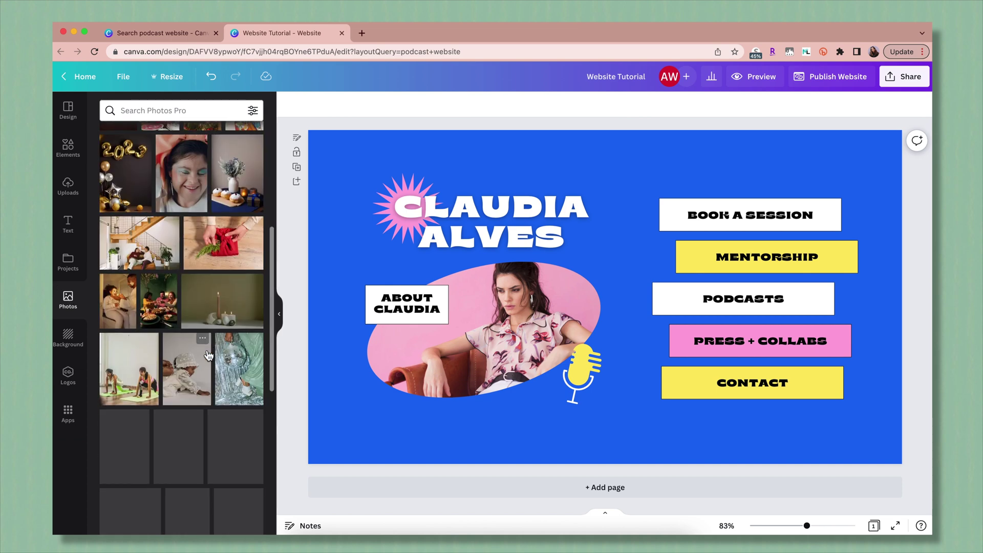
# Recolour the page background mint.
pyautogui.click(68, 339)
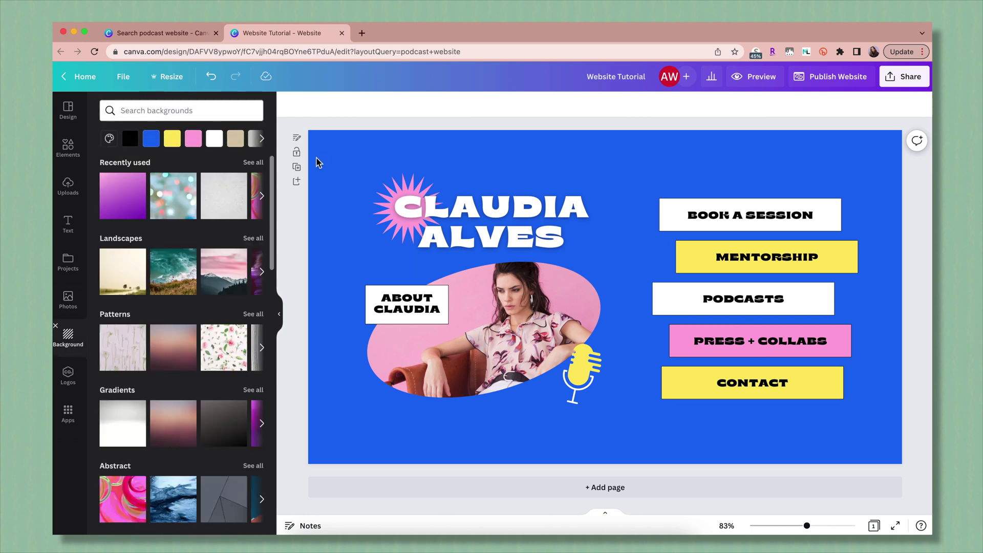
pyautogui.click(340, 150)
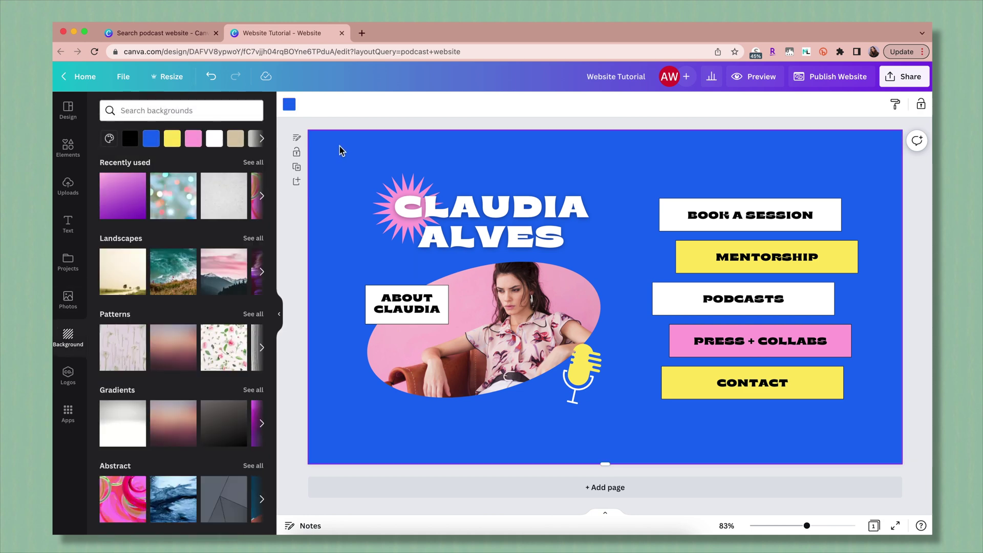
pyautogui.click(289, 105)
pyautogui.click(167, 241)
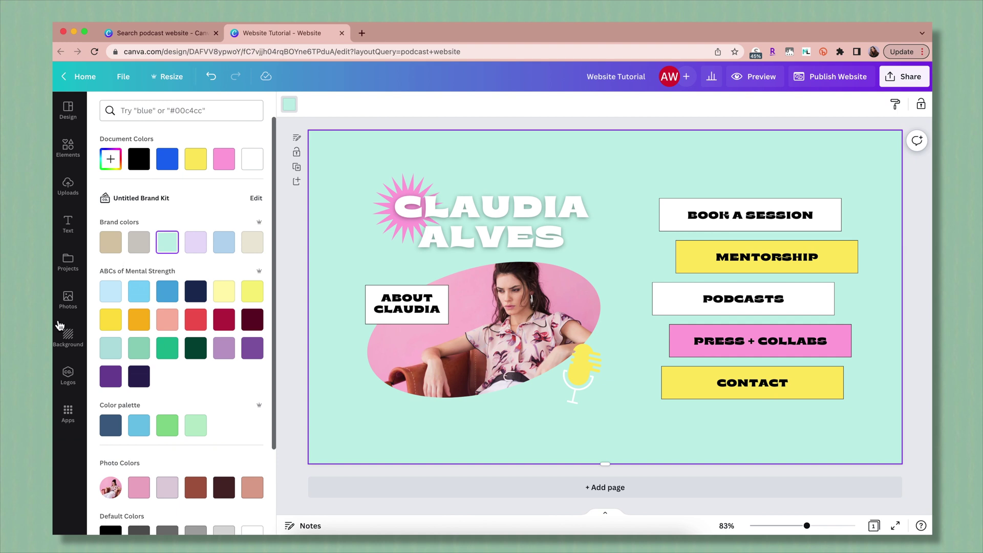
pyautogui.click(69, 338)
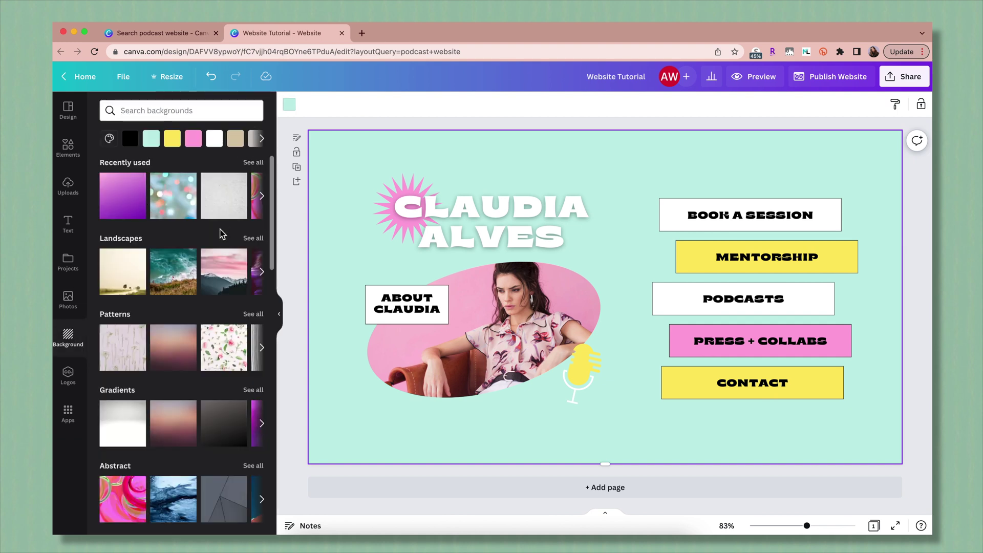
# Try the pink abstract and then the brown glitter texture as the page background.
pyautogui.scroll(-3, 195, 435)
pyautogui.click(129, 415)
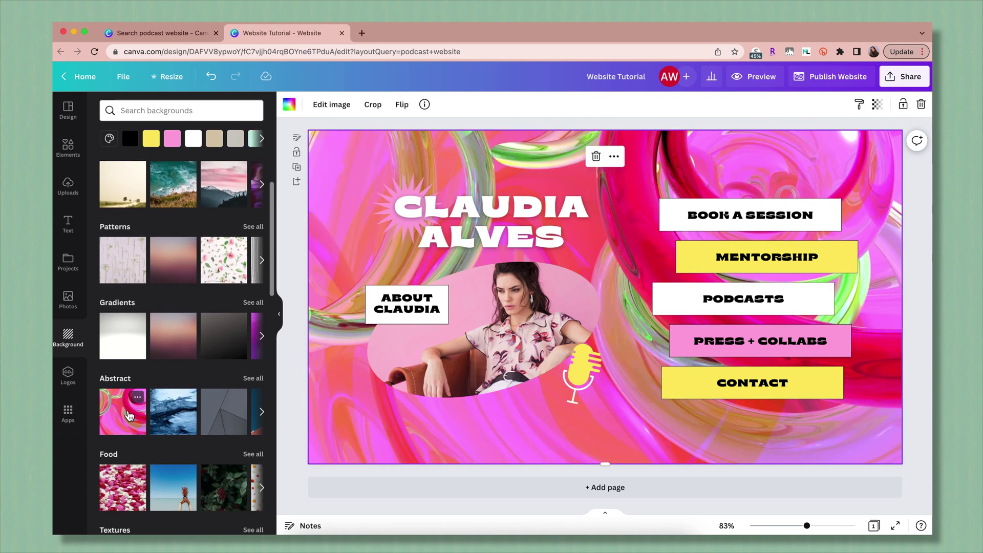
pyautogui.click(253, 378)
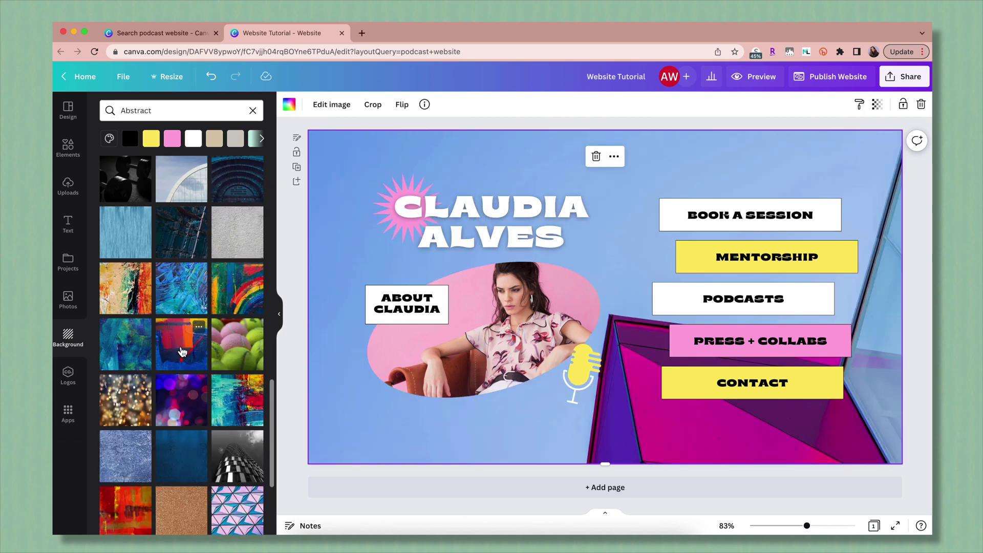
pyautogui.click(182, 512)
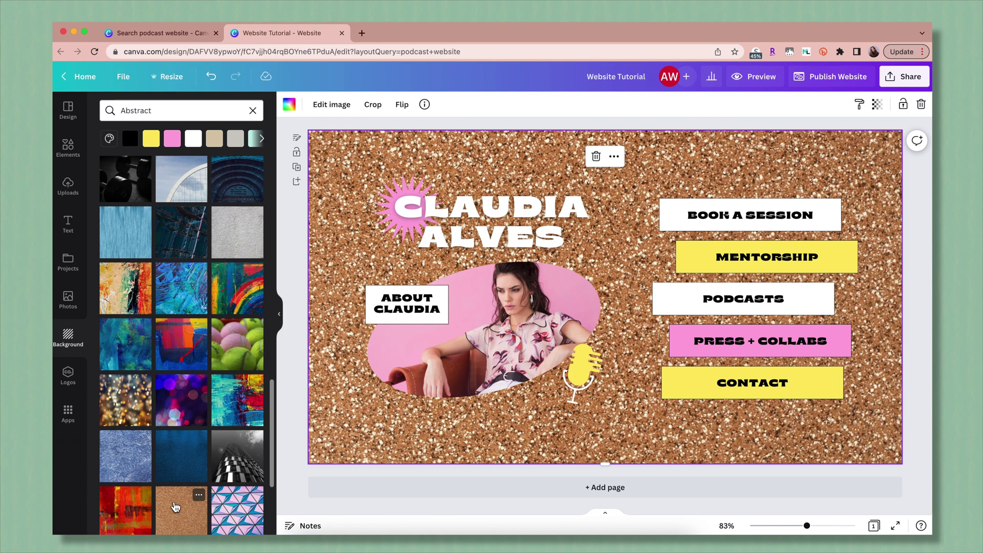
pyautogui.click(328, 108)
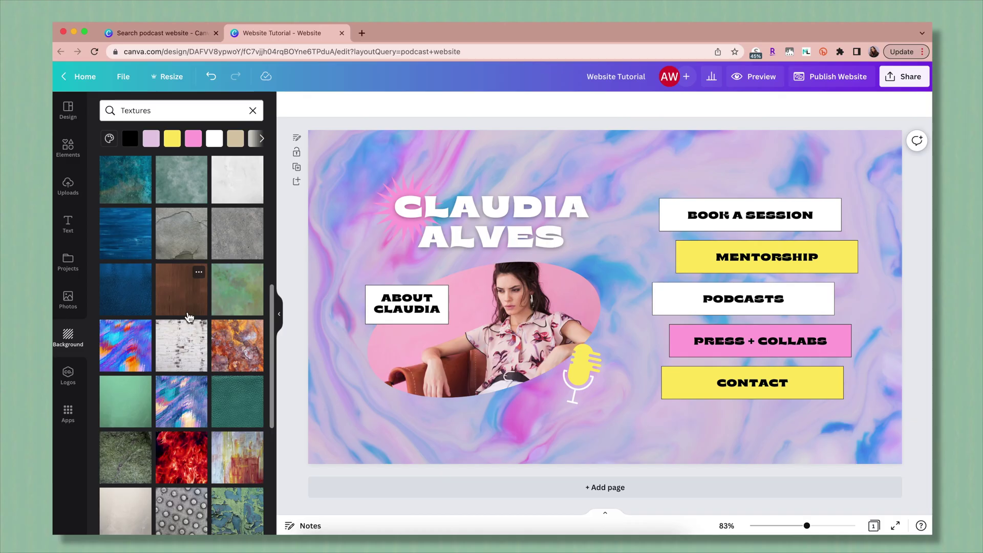
pyautogui.scroll(-5, 189, 318)
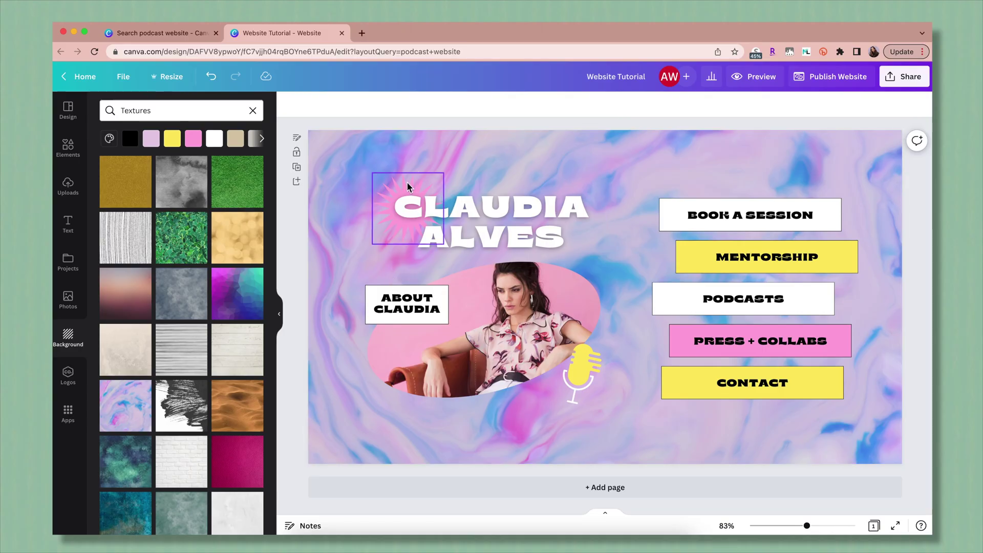
# Turn the starburst behind the name dark blue.
pyautogui.click(406, 190)
pyautogui.click(289, 104)
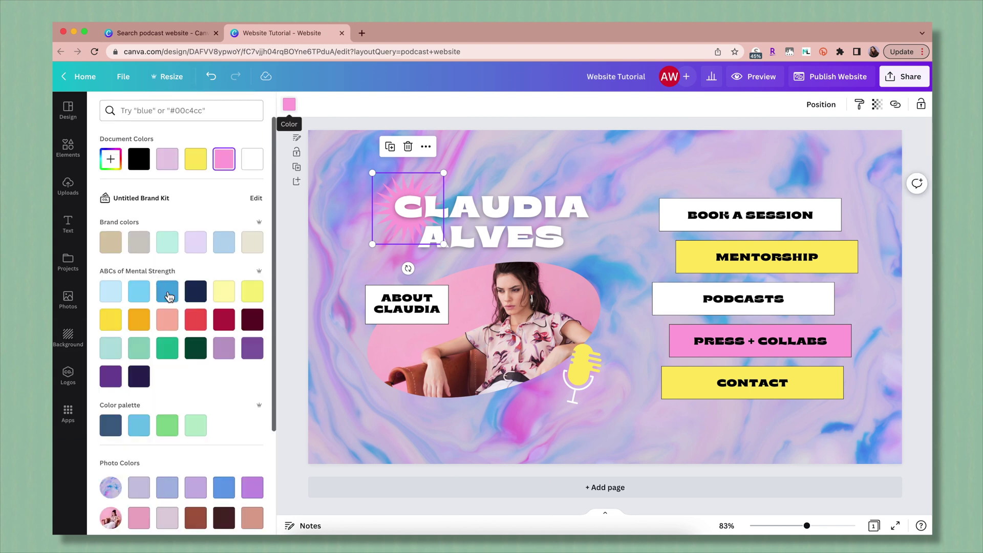
pyautogui.click(167, 292)
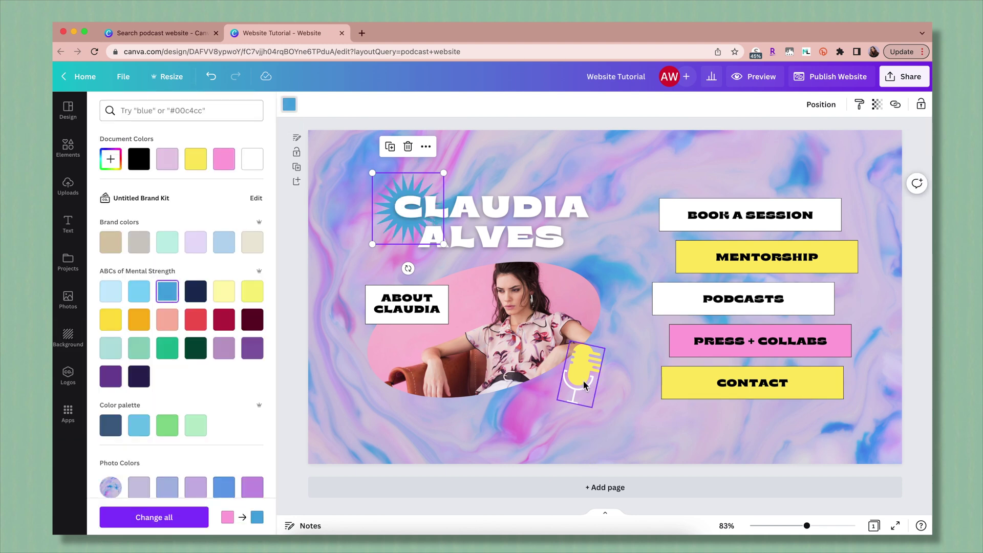
pyautogui.click(760, 341)
# Replace the name heading with the new owner's full name and shrink its text box to fit.
pyautogui.click(512, 297)
pyautogui.click(517, 227)
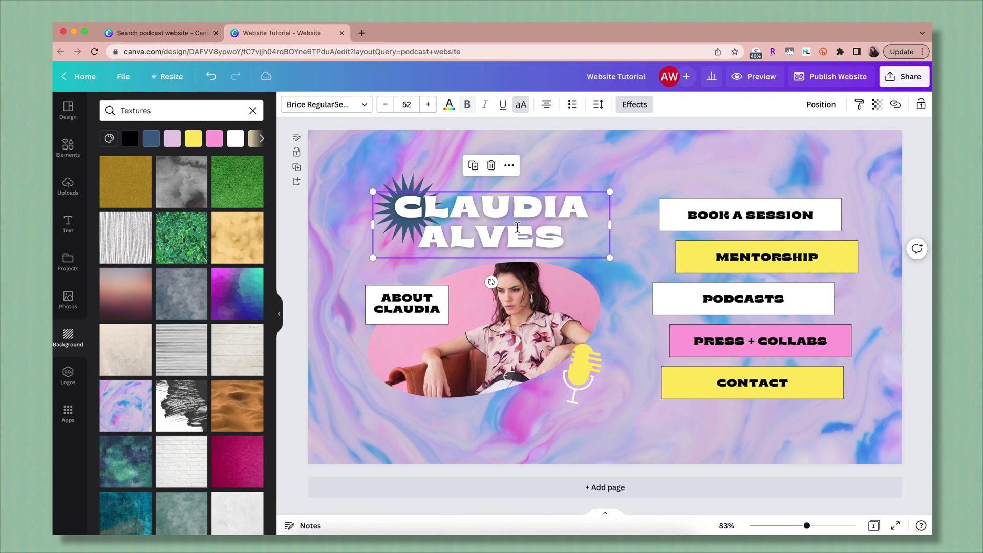
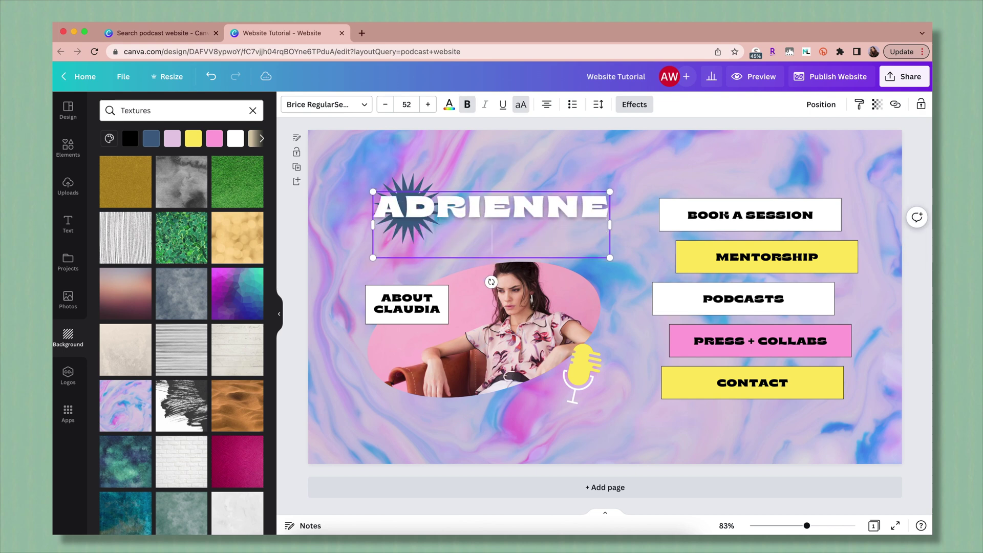
pyautogui.moveTo(610, 257); pyautogui.dragTo(612, 277)
pyautogui.click(407, 304)
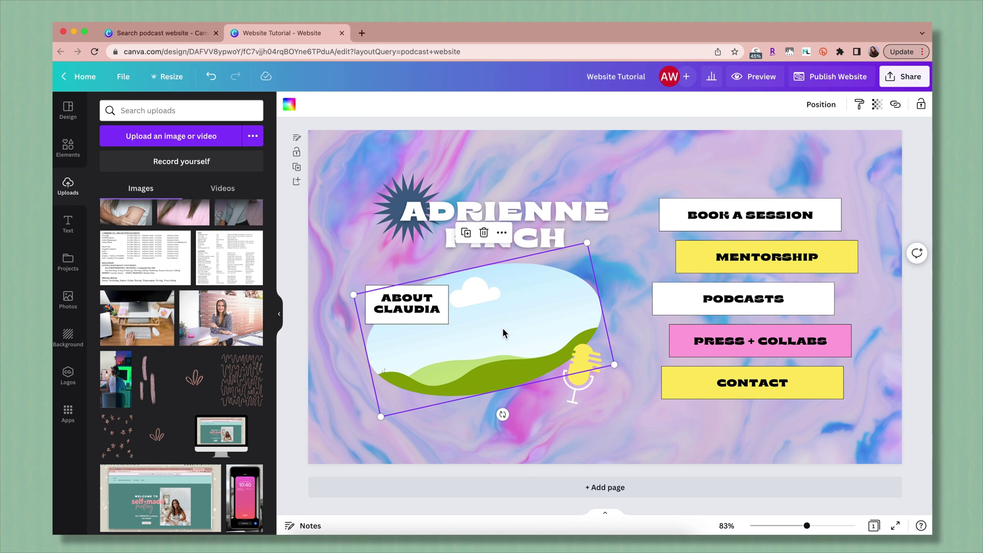
# Replace the blob frame with a laptop frame placed behind the title.
pyautogui.press('Delete')
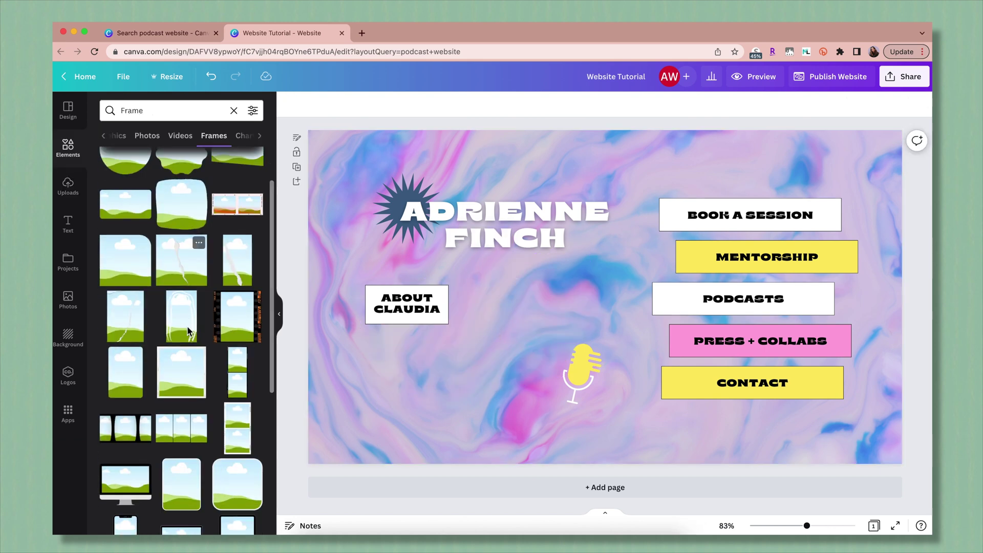
pyautogui.scroll(-1, 180, 323)
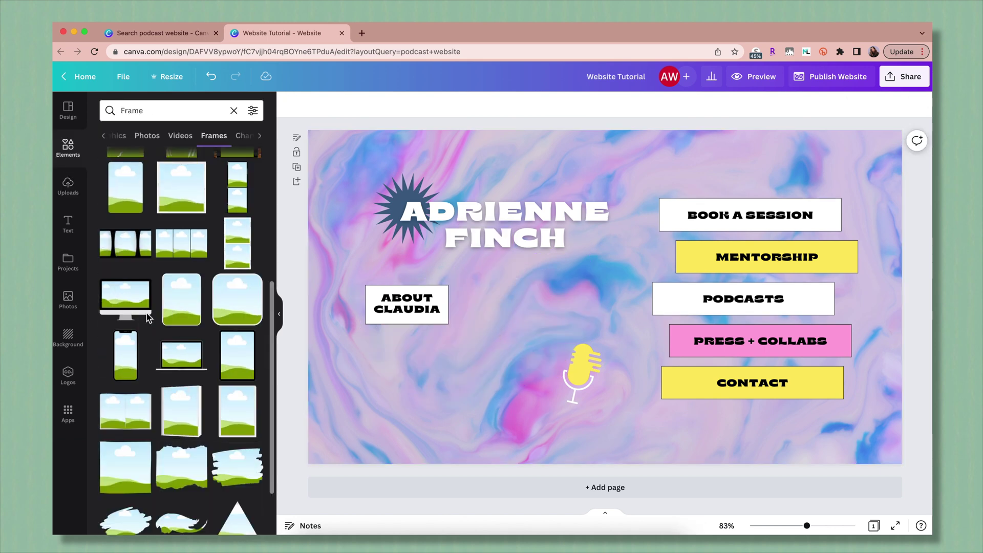
pyautogui.moveTo(185, 365); pyautogui.dragTo(589, 364)
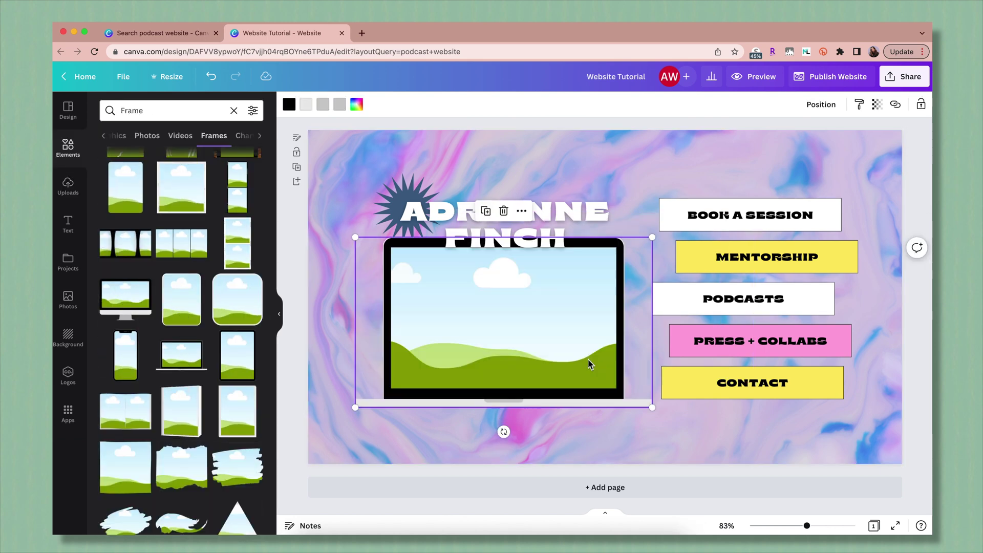
pyautogui.click(821, 106)
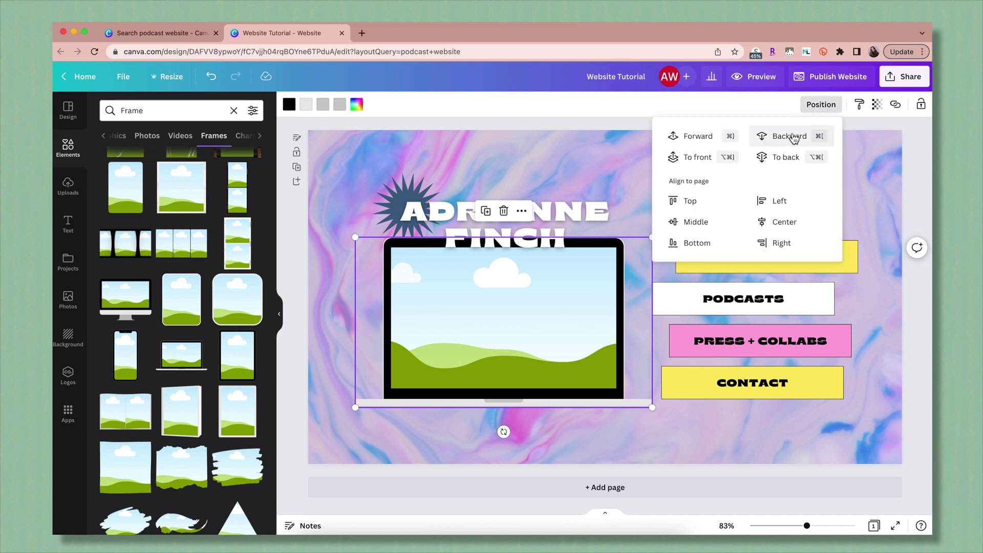
pyautogui.click(789, 136)
# Fill the laptop frame with the woman's photo and check it in the mobile preview.
pyautogui.click(68, 186)
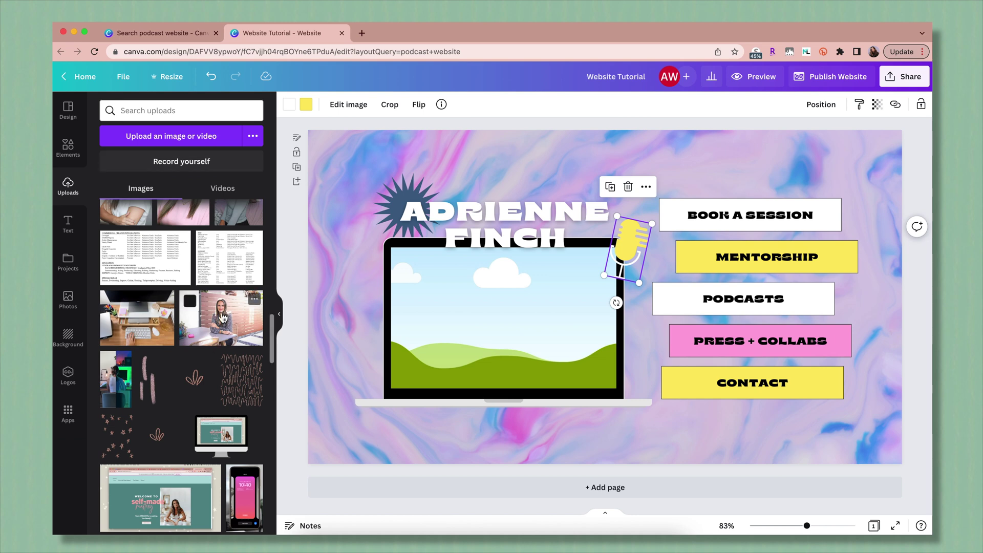
pyautogui.moveTo(251, 302); pyautogui.dragTo(567, 357)
pyautogui.click(566, 357)
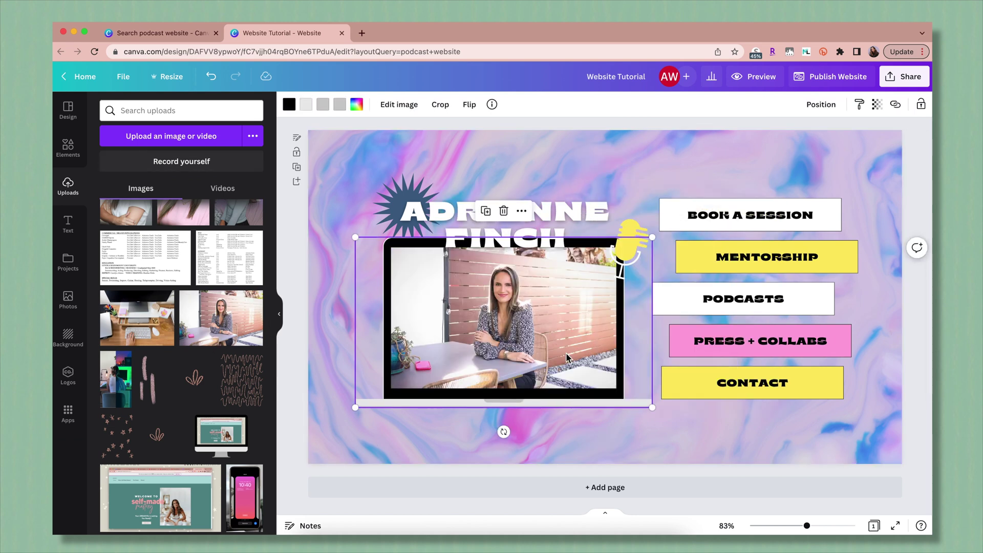
pyautogui.click(756, 79)
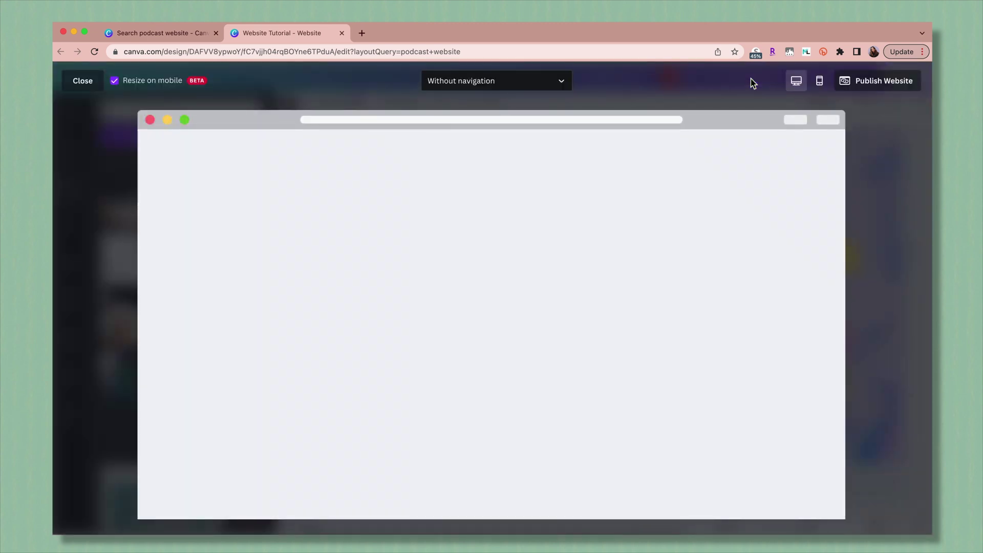
pyautogui.click(819, 83)
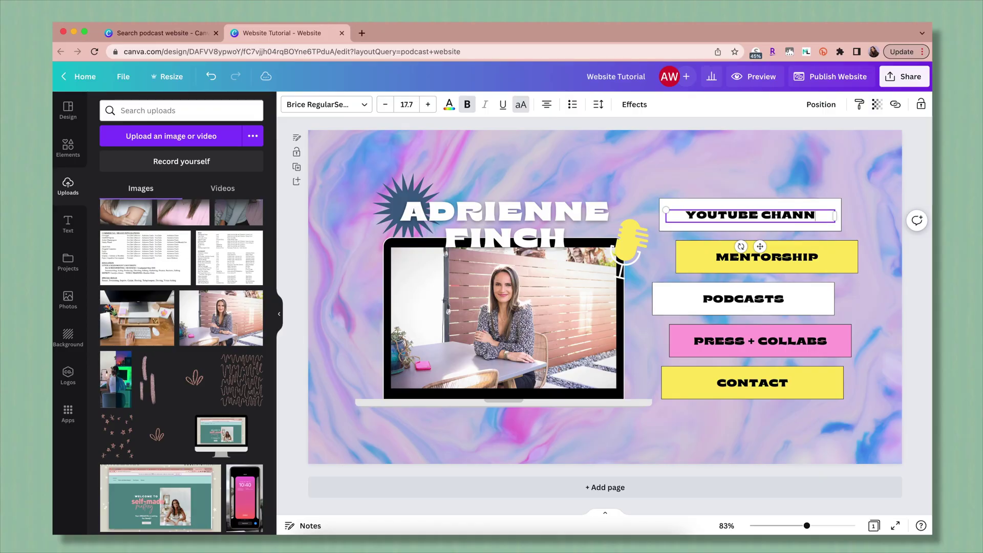
# Enter the button labels PODCAST, COACHING, AMAZON PAGE and EMAIL ME.
pyautogui.write('PODCASTCOACHINGAMAZON PAGEEMAIL ME')
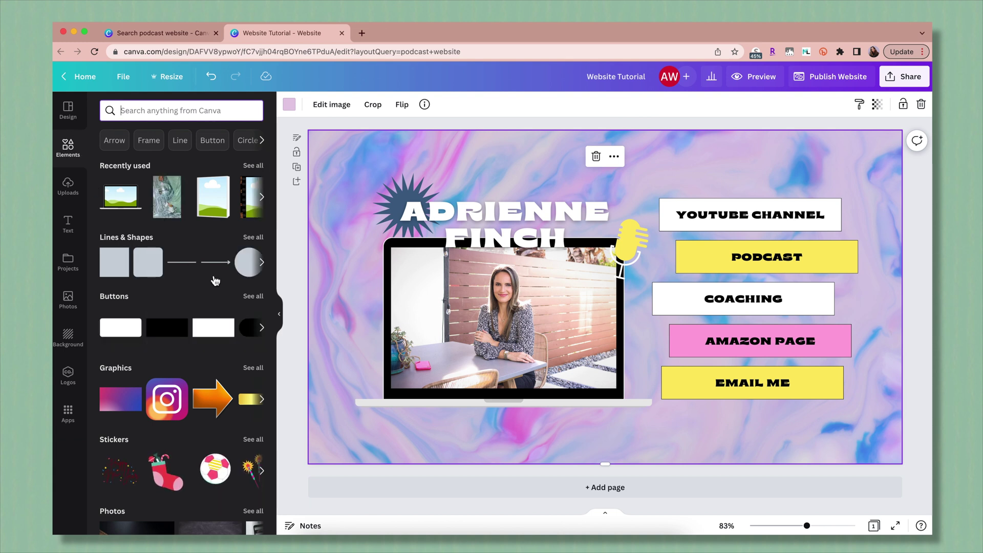
# Browse all Buttons elements, then all Lines & Shapes elements.
pyautogui.click(253, 297)
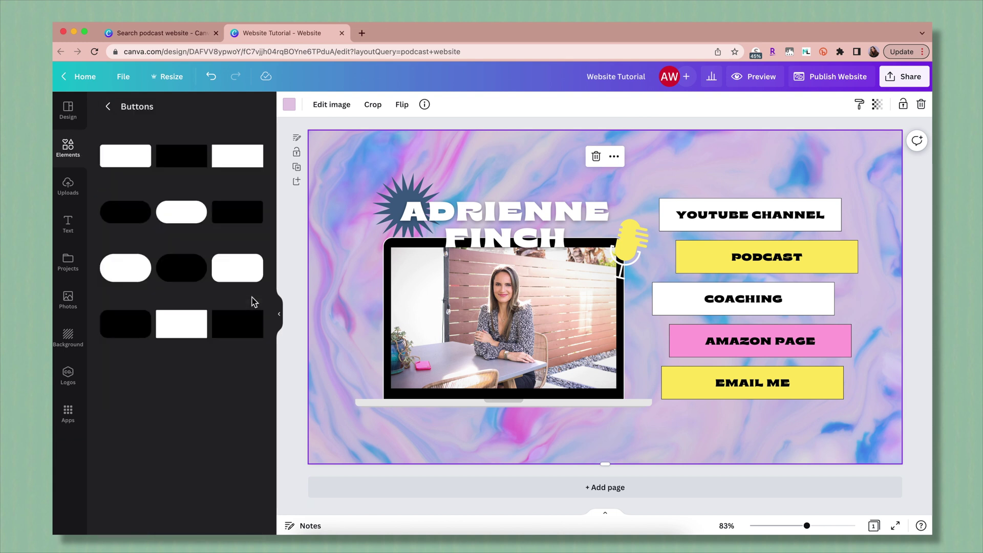
pyautogui.click(109, 107)
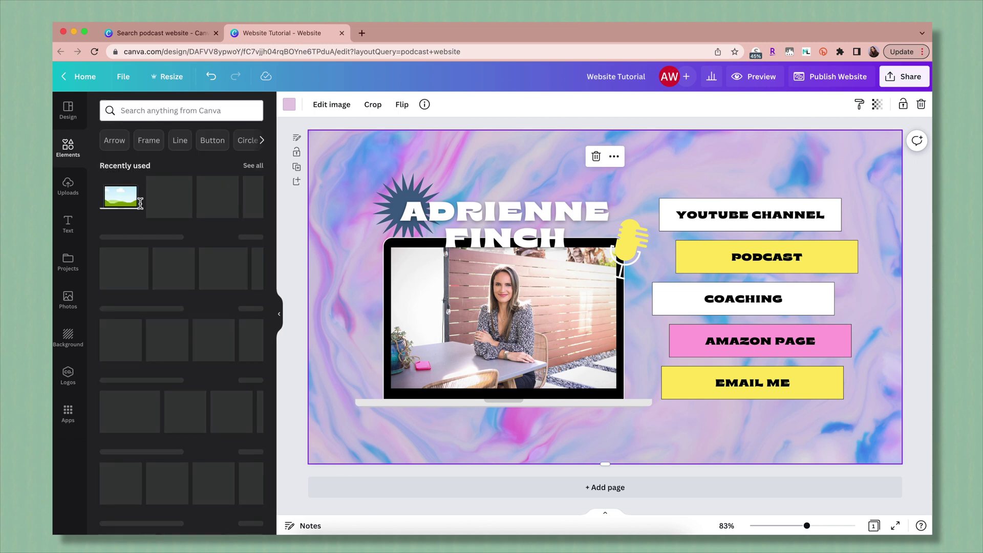
pyautogui.click(254, 239)
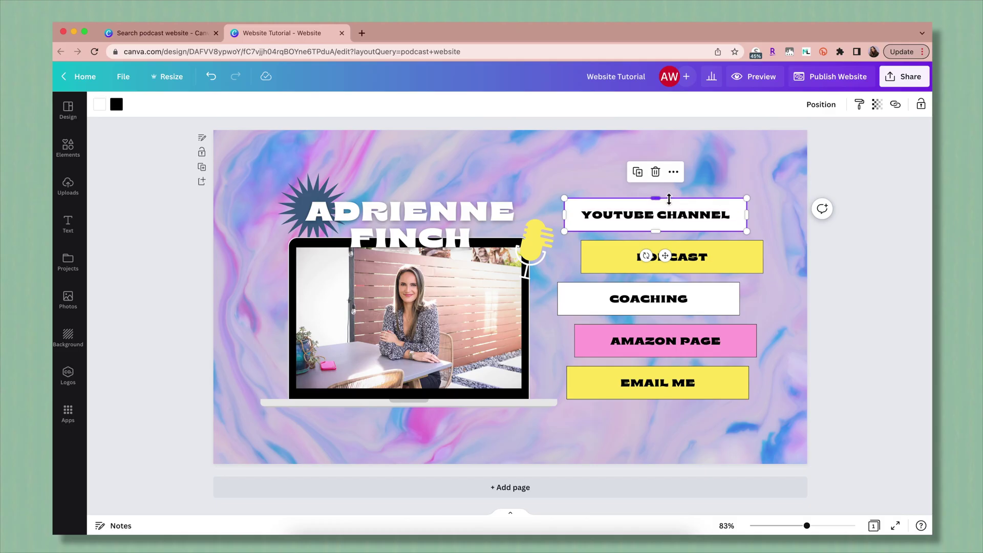
# Add the owner's YouTube channel URL as the YOUTUBE CHANNEL button's link.
pyautogui.click(674, 173)
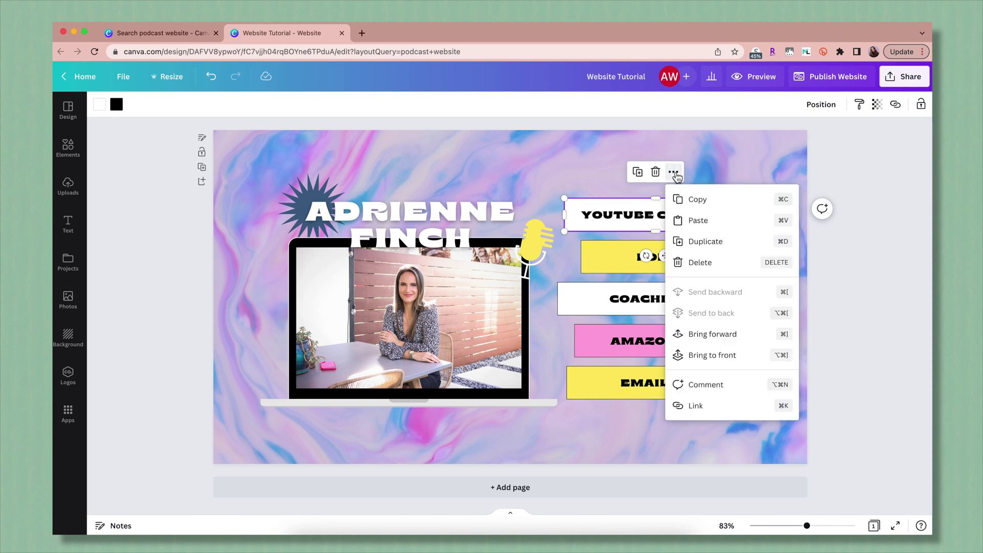
pyautogui.click(696, 406)
pyautogui.write('yout')
pyautogui.press('BackSpace')
pyautogui.press('BackSpace')
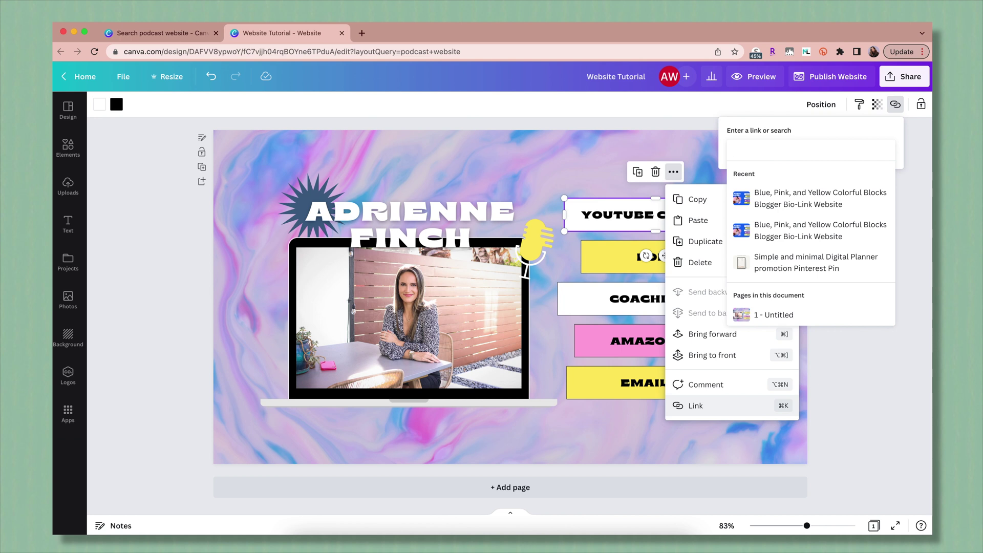
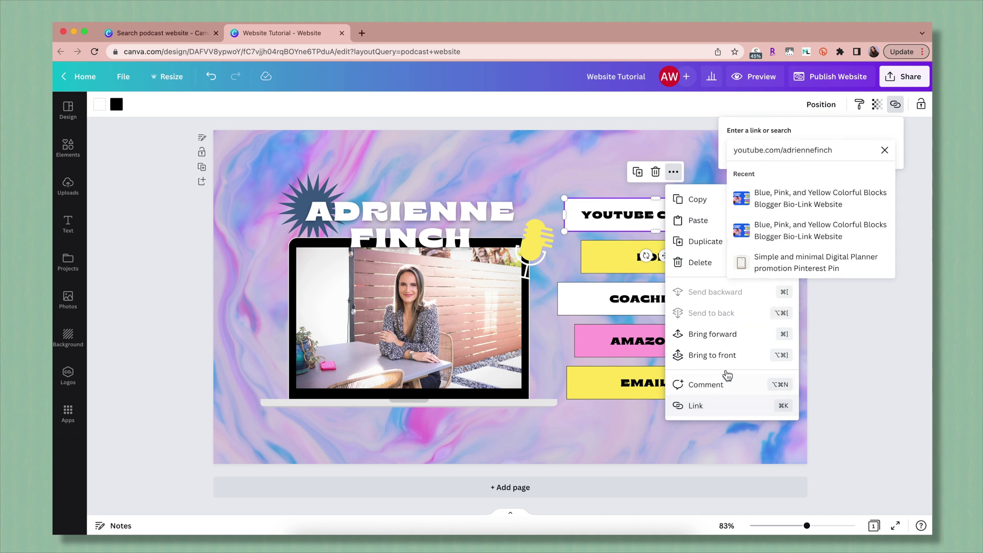
pyautogui.press('Return')
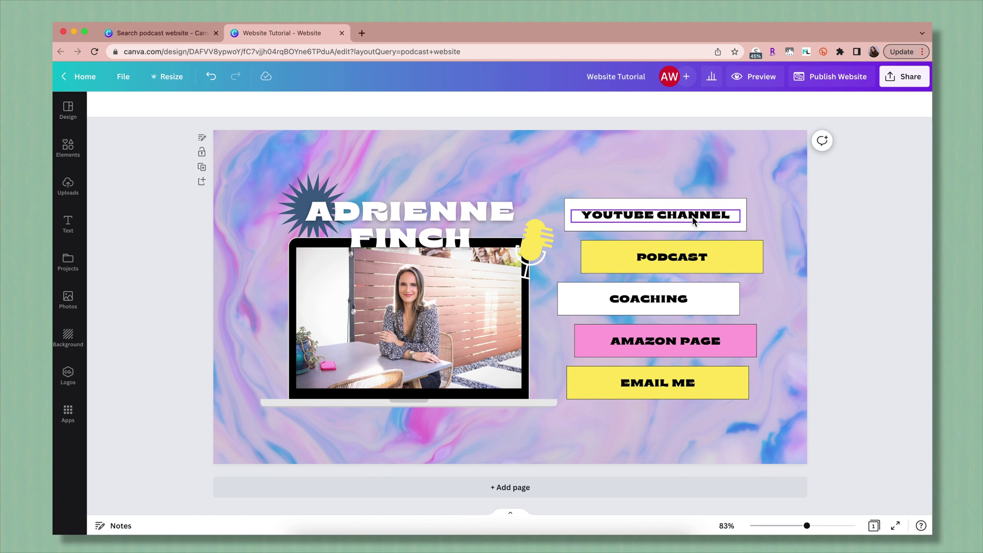
pyautogui.click(693, 221)
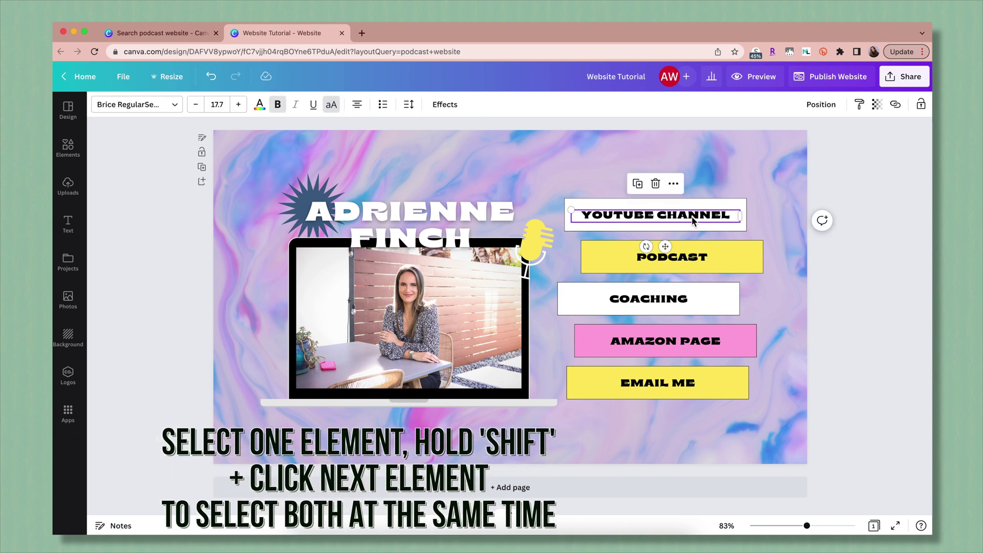
# Group the YOUTUBE CHANNEL text with its box and search 'yout' for its link.
pyautogui.keyDown('shift'); pyautogui.click(698, 207); pyautogui.keyUp('shift')
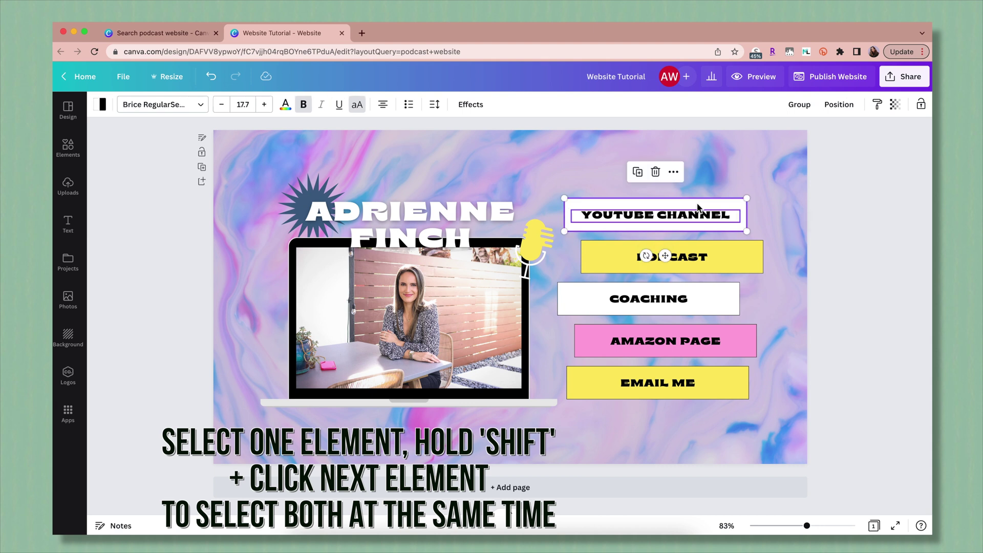
pyautogui.click(800, 107)
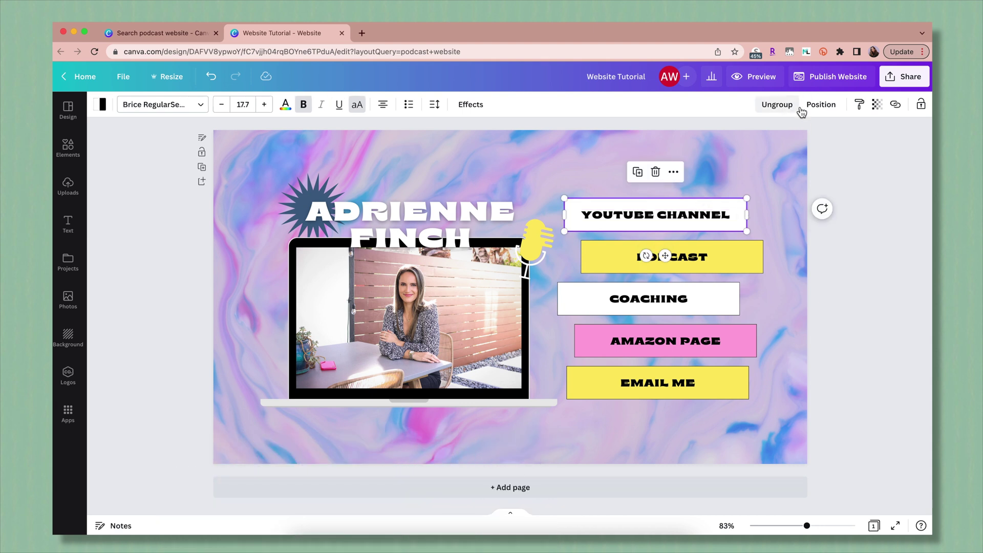
pyautogui.click(673, 173)
pyautogui.click(698, 345)
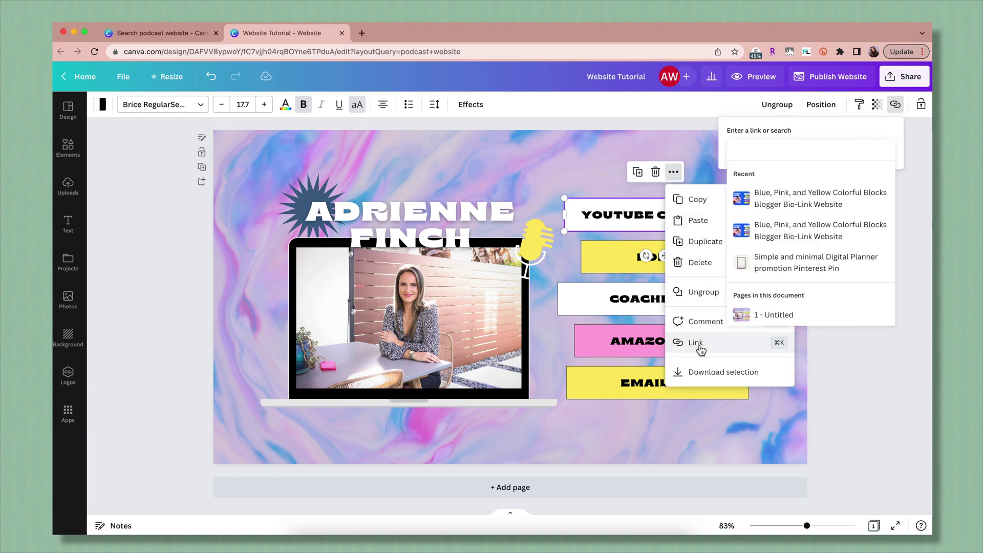
pyautogui.write('yout')
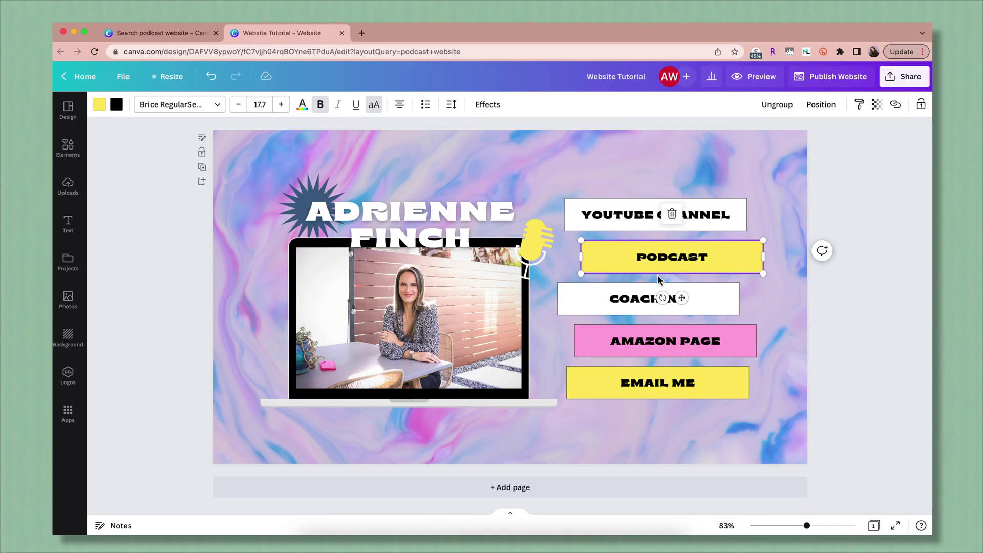
# Start a link on the PODCAST button, then preview the site in desktop view.
pyautogui.click(663, 260)
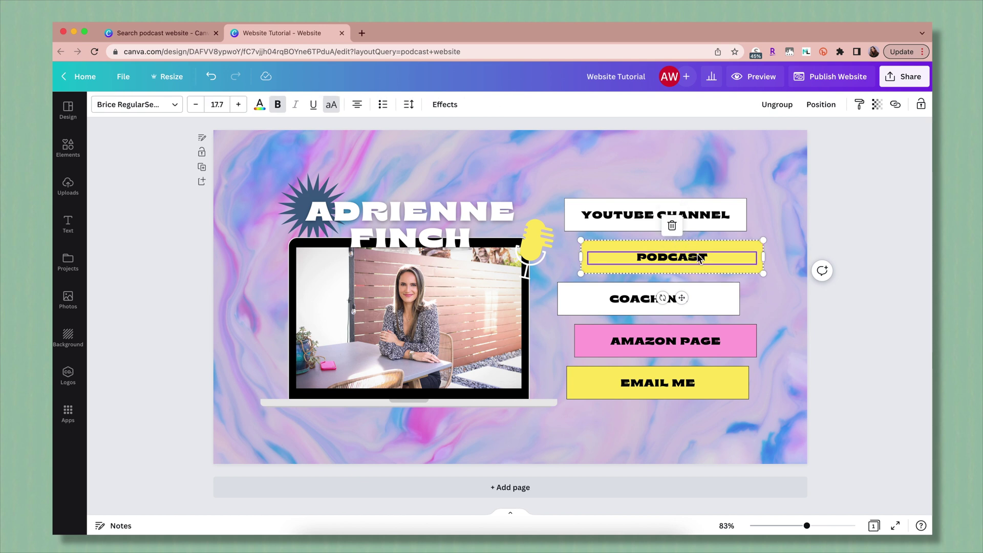
pyautogui.click(897, 106)
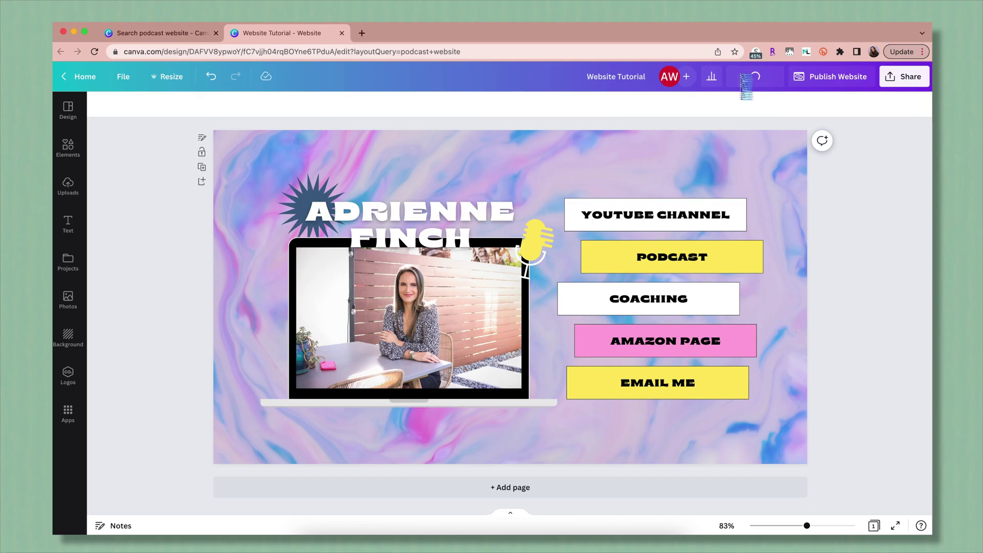
pyautogui.click(742, 79)
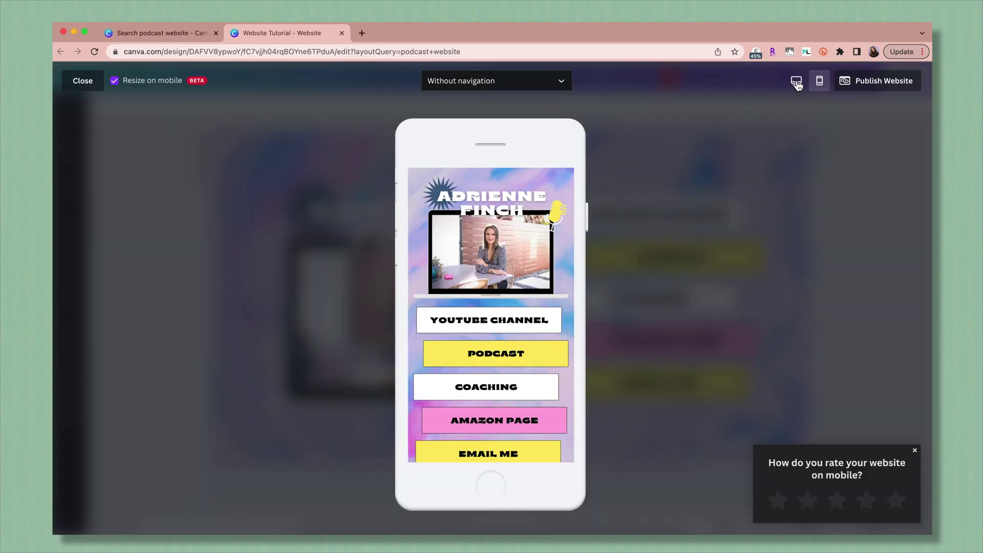
pyautogui.click(796, 82)
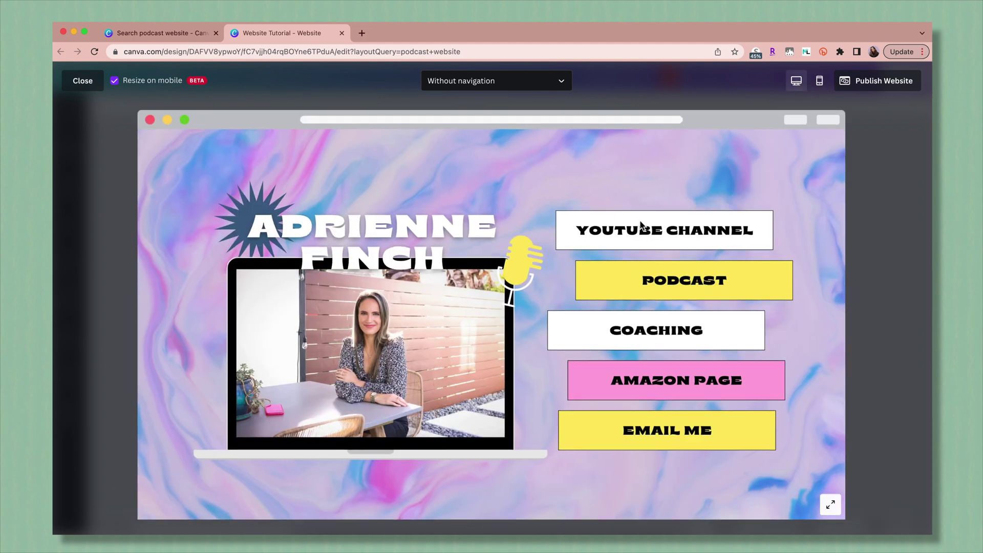
# Test the YouTube Channel button, opening the channel and pausing its featured video.
pyautogui.click(645, 231)
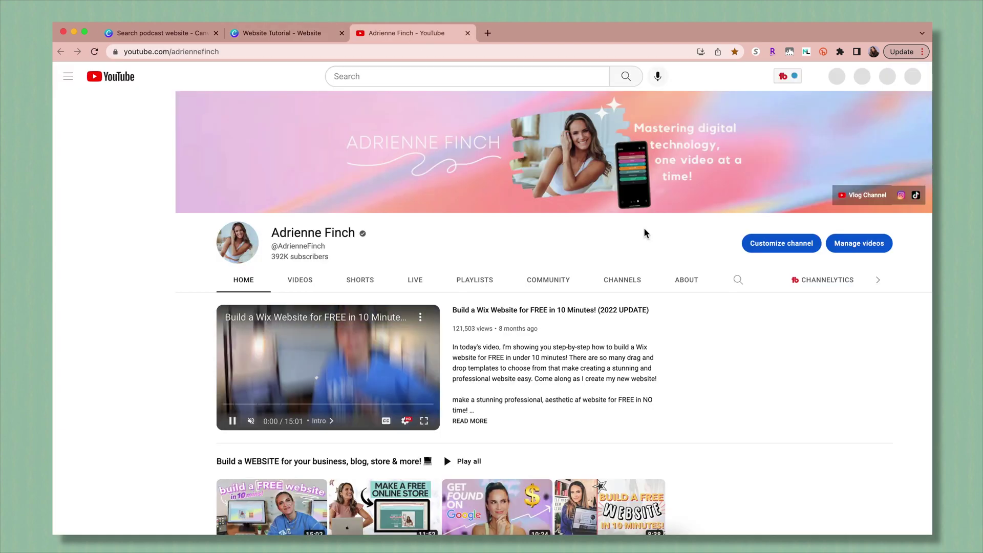
pyautogui.click(231, 421)
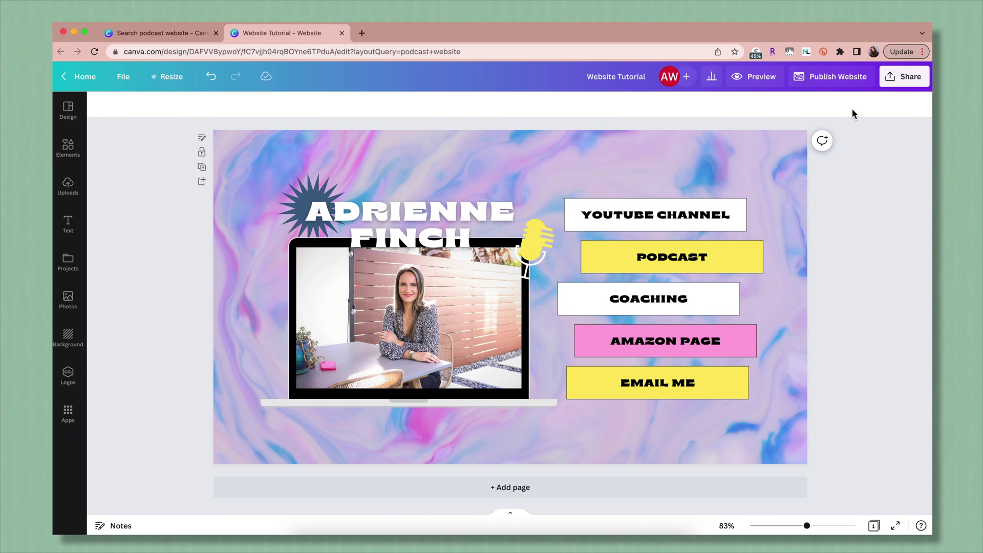
# Set the site's publishing layout to With navigation, then close the publish panel.
pyautogui.click(837, 78)
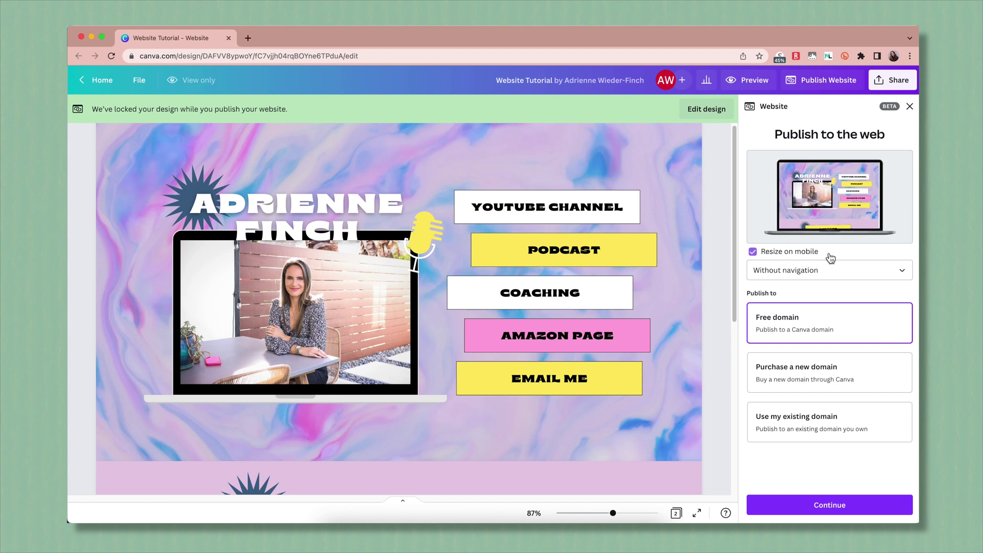
pyautogui.click(840, 273)
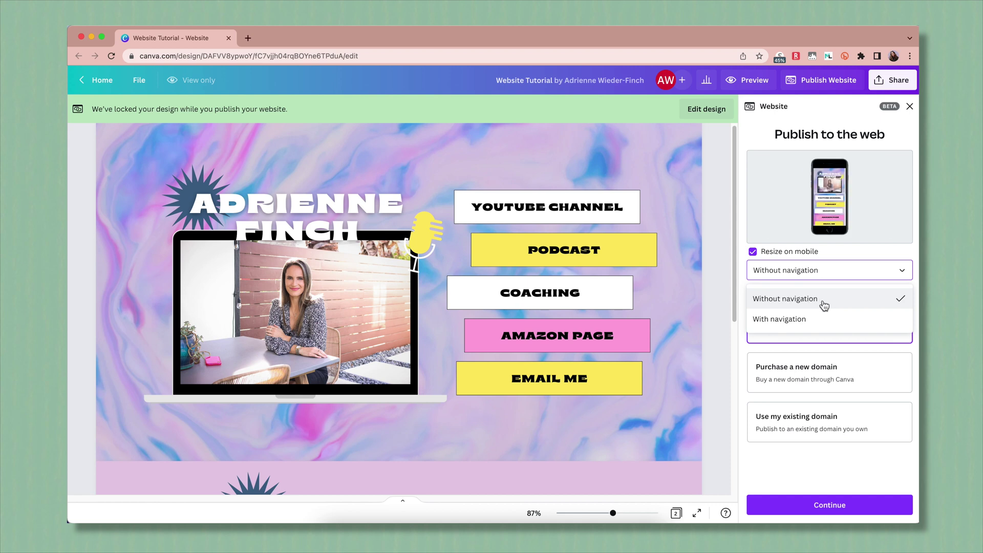
pyautogui.click(830, 325)
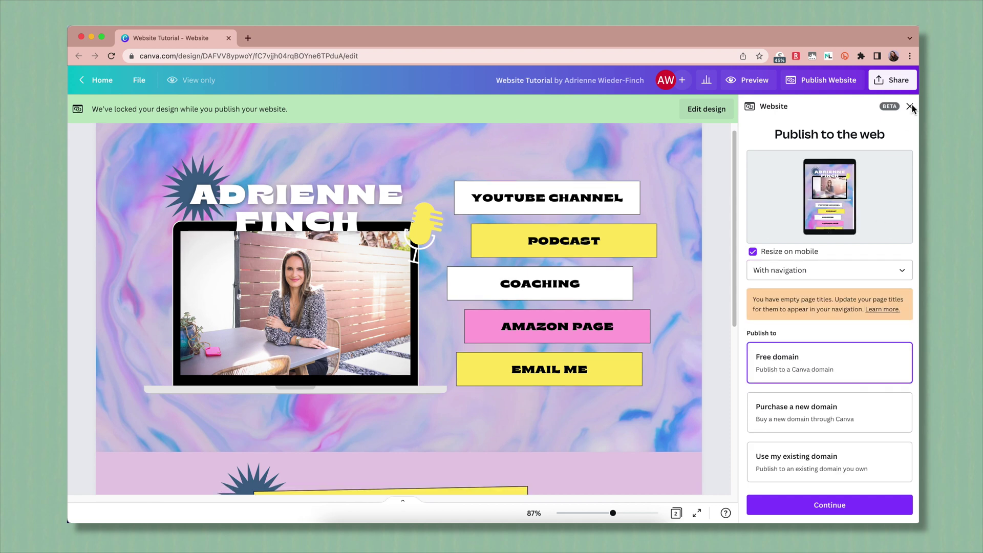
pyautogui.click(910, 106)
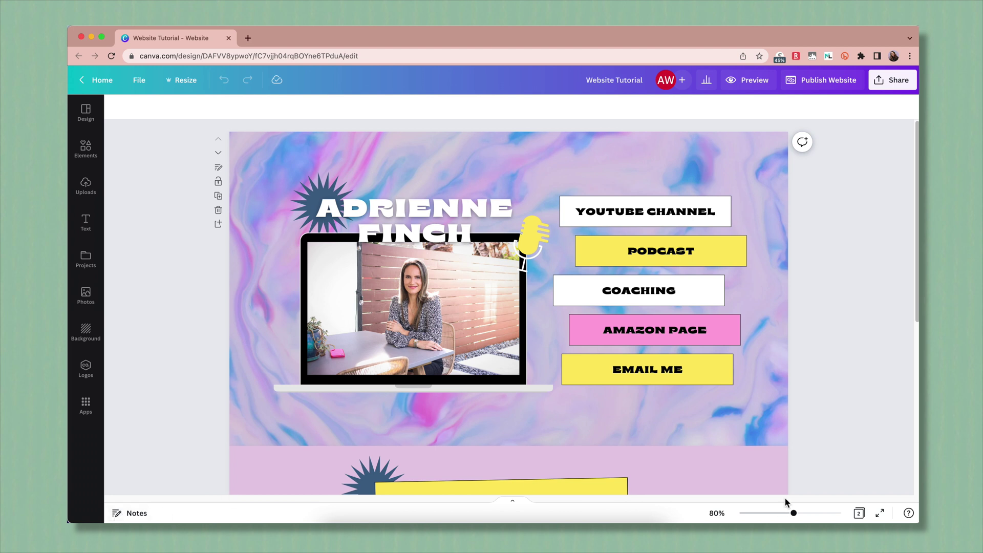
# Title page 1 'Home' from the page grid view.
pyautogui.click(864, 517)
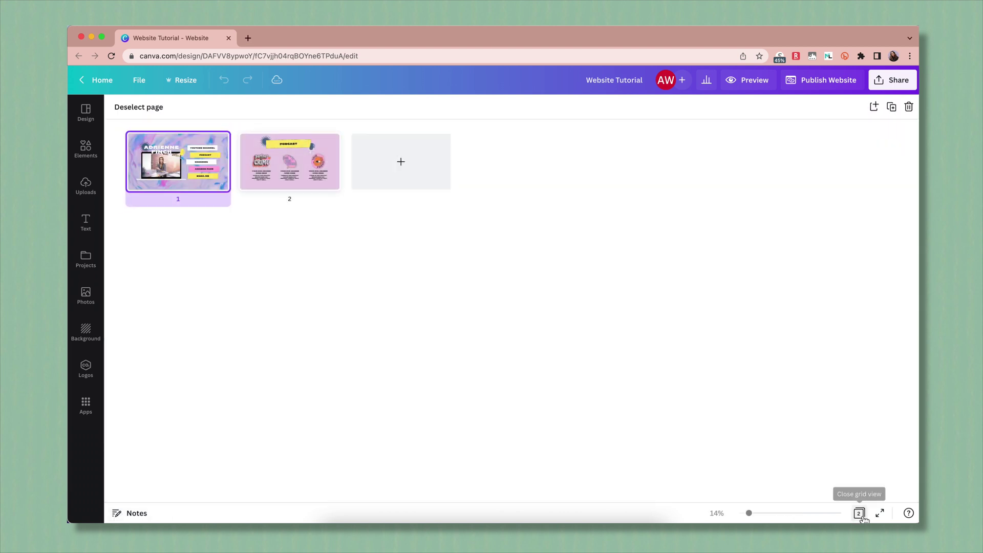
pyautogui.moveTo(184, 205)
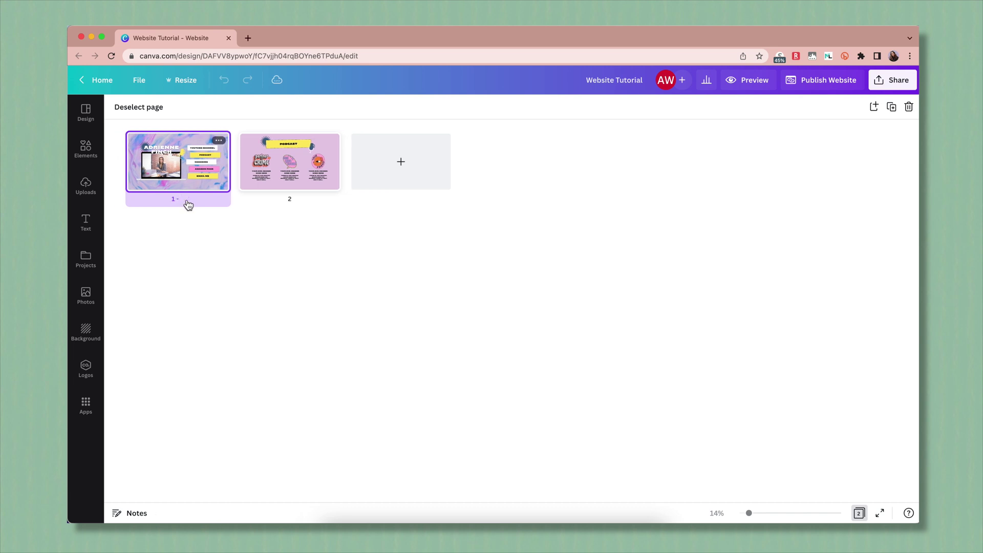
pyautogui.click(187, 201)
pyautogui.write('Hom')
pyautogui.click(860, 513)
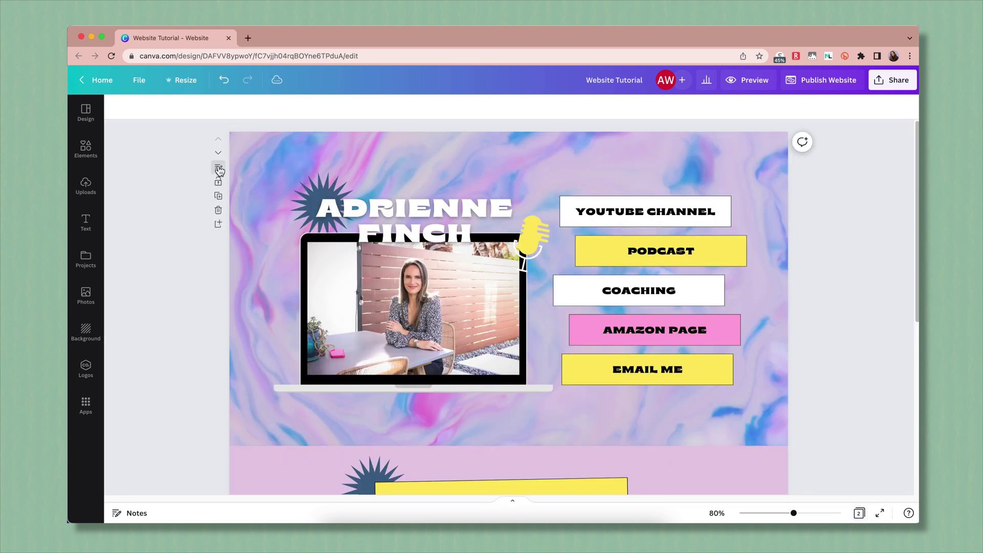
# Title page 2 'Podcast' in the notes area.
pyautogui.click(218, 167)
pyautogui.scroll(-5, 357, 266)
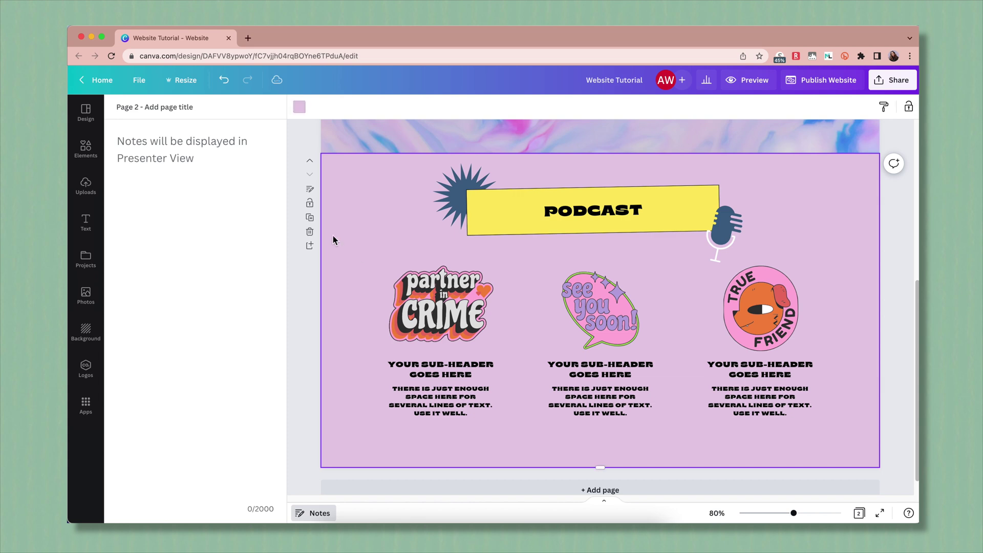
pyautogui.click(152, 108)
pyautogui.write('Podcast')
pyautogui.click(313, 513)
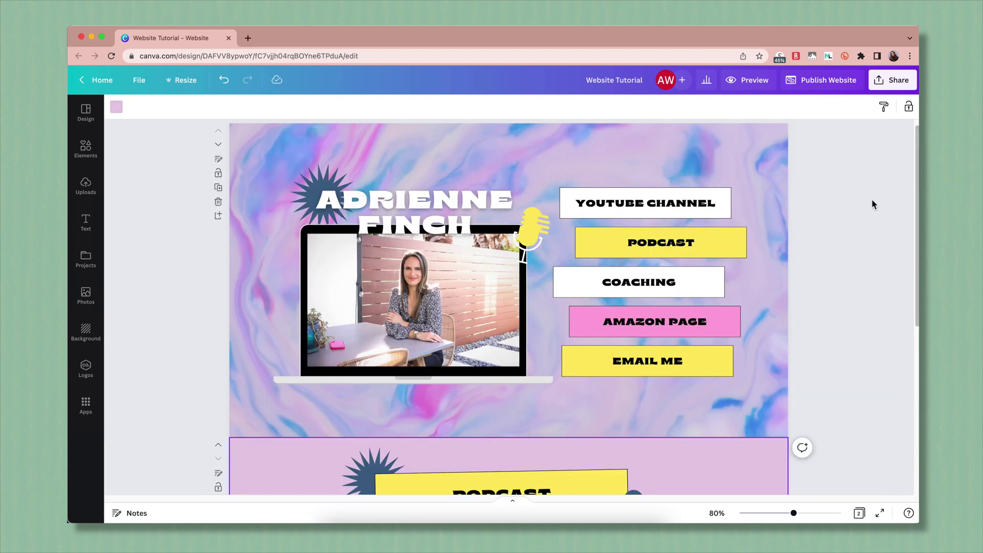
pyautogui.click(741, 84)
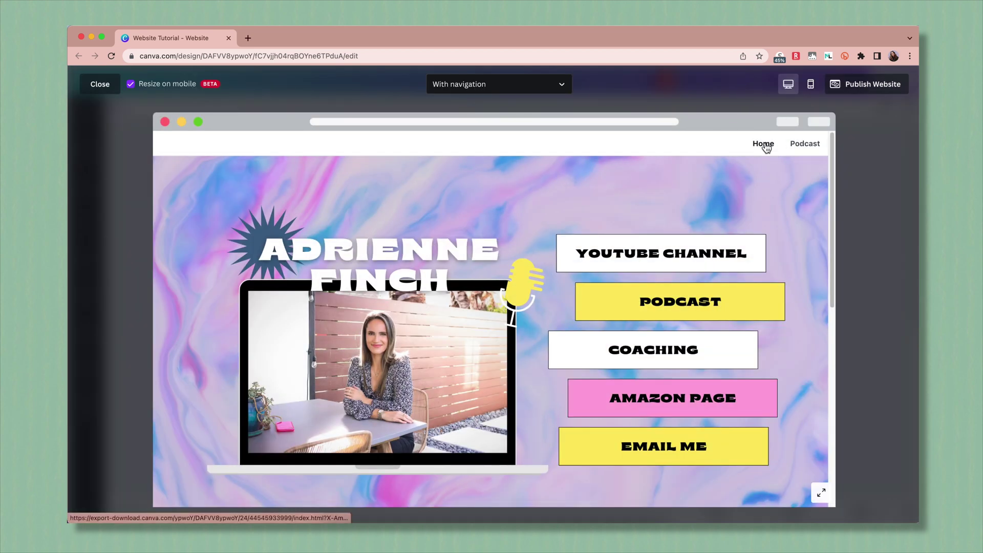
# Test the Podcast navigation link on desktop, then open and close the mobile menu.
pyautogui.click(801, 145)
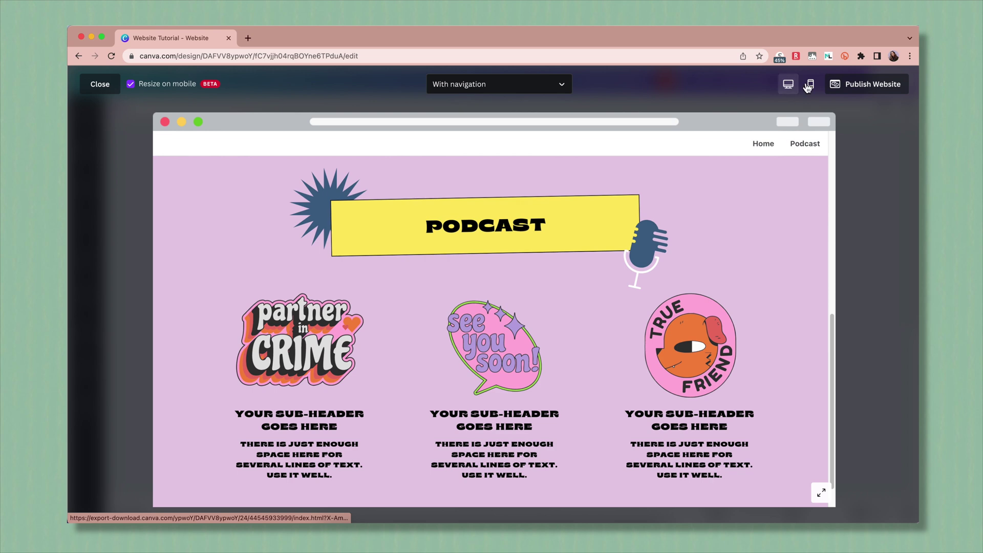
pyautogui.click(809, 85)
pyautogui.click(566, 183)
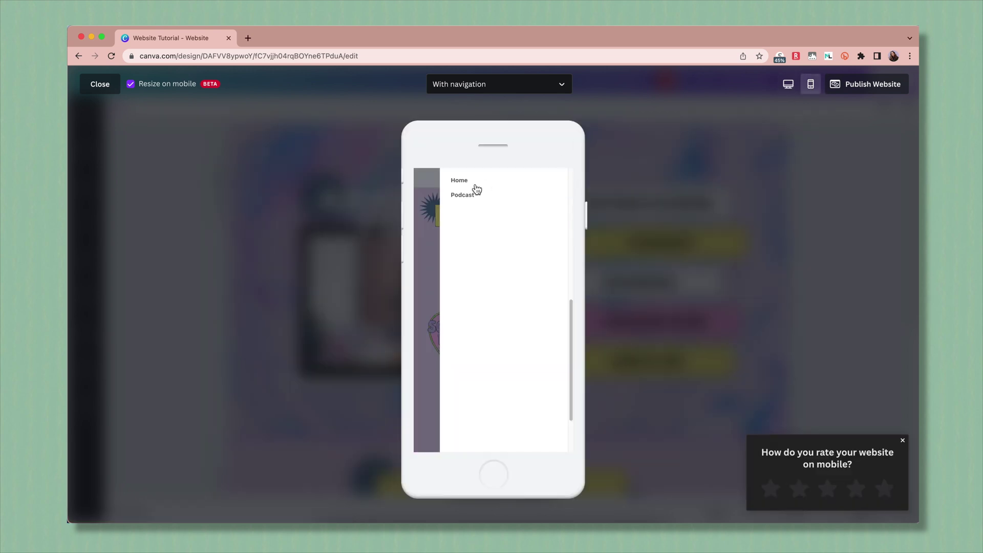
pyautogui.click(435, 211)
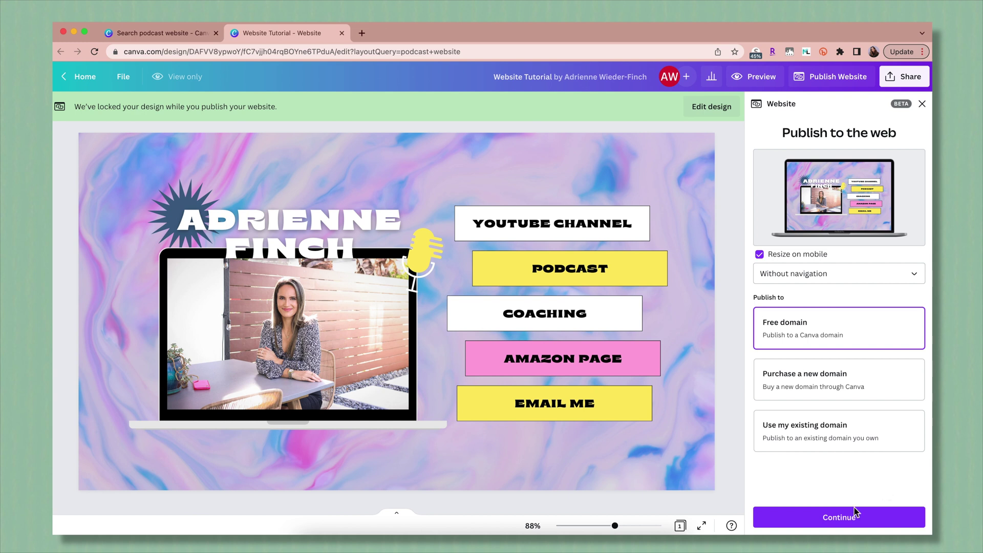
# Choose Free domain, enter the site's subdomain, and continue to review.
pyautogui.click(844, 522)
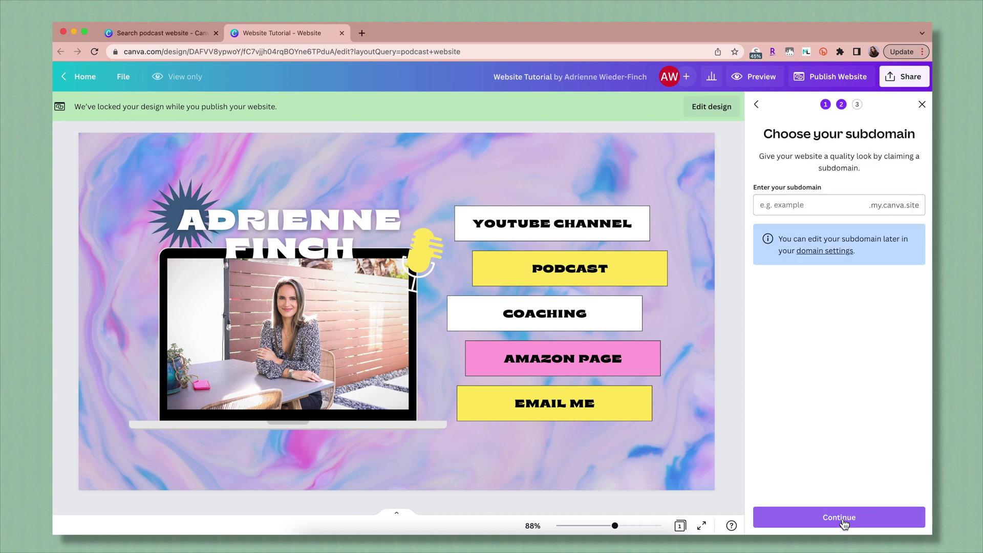
pyautogui.click(796, 204)
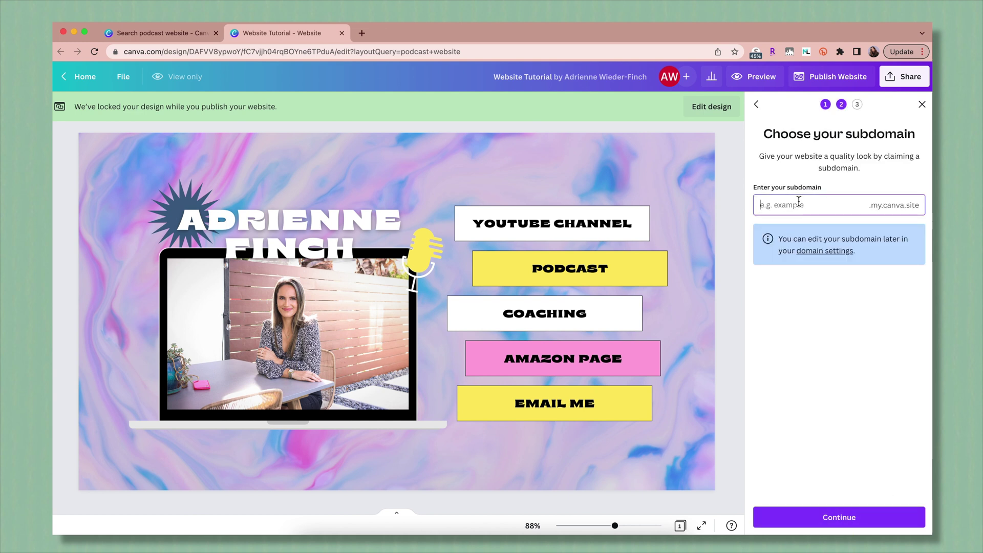
pyautogui.write('adriennetestsite')
pyautogui.click(840, 517)
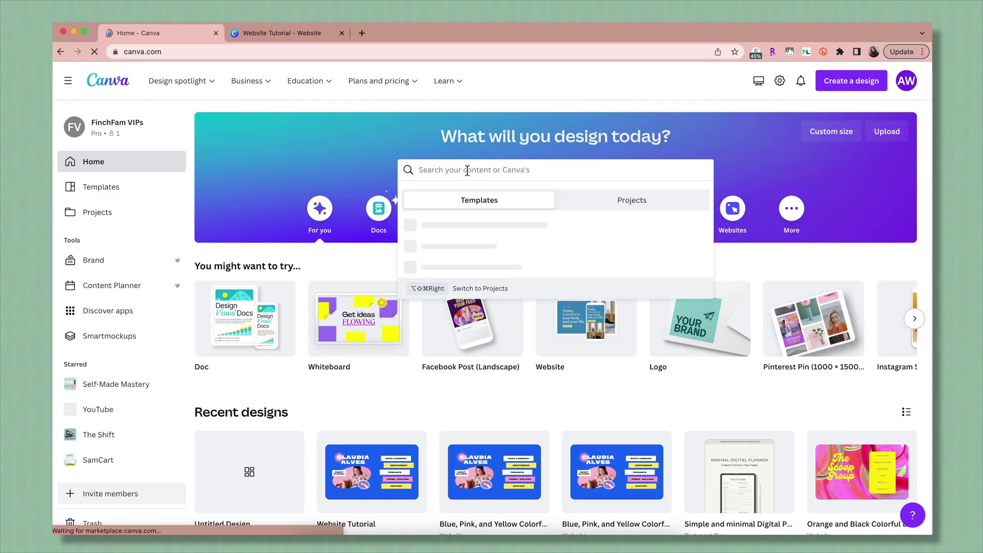
# Search Canva's templates for 'bio link' to find the Grey and White Modern Bio Link Website.
pyautogui.write('bio link')
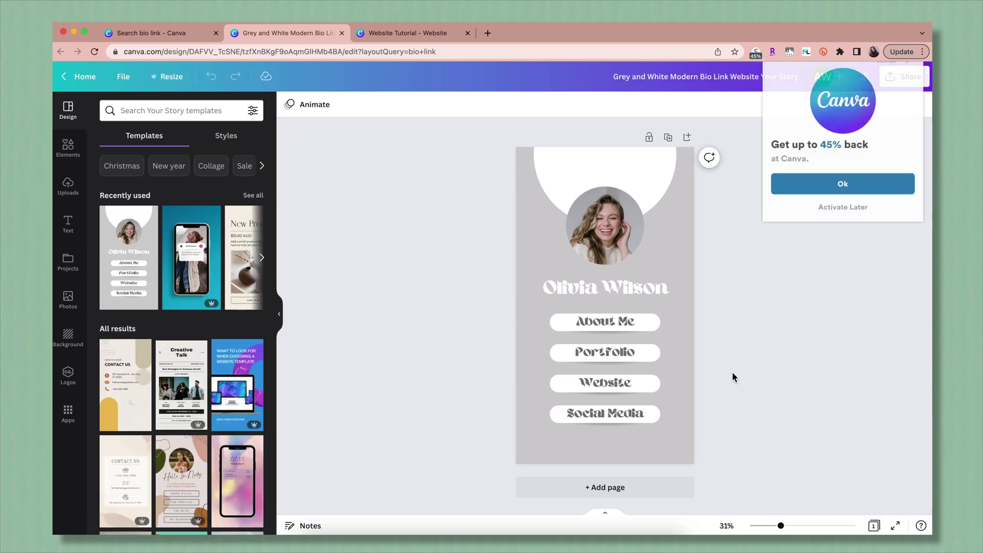
# Duplicate the first page and delete the photo from the new Page 2.
pyautogui.click(668, 137)
pyautogui.click(604, 227)
pyautogui.press('Delete')
pyautogui.press('Delete')
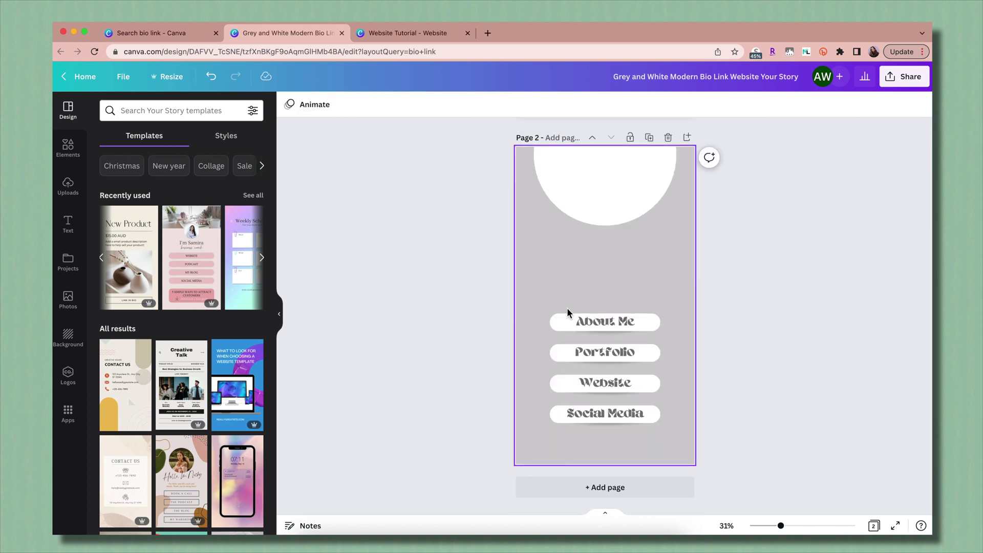
# Move Page 2's four link buttons higher up, then bring up the Share options.
pyautogui.moveTo(731, 311); pyautogui.dragTo(571, 428)
pyautogui.moveTo(570, 392); pyautogui.dragTo(569, 283)
pyautogui.click(715, 218)
pyautogui.scroll(5, 717, 256)
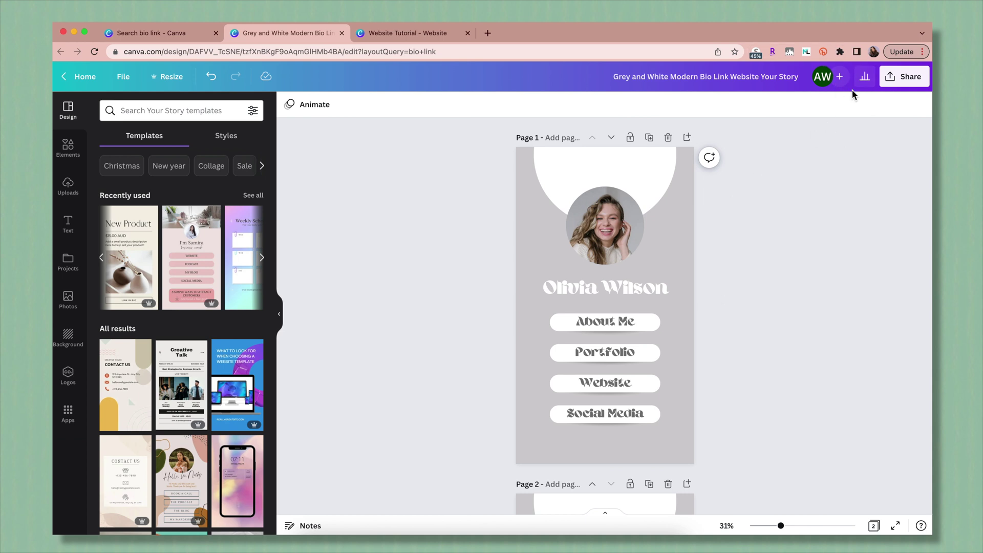
pyautogui.click(916, 76)
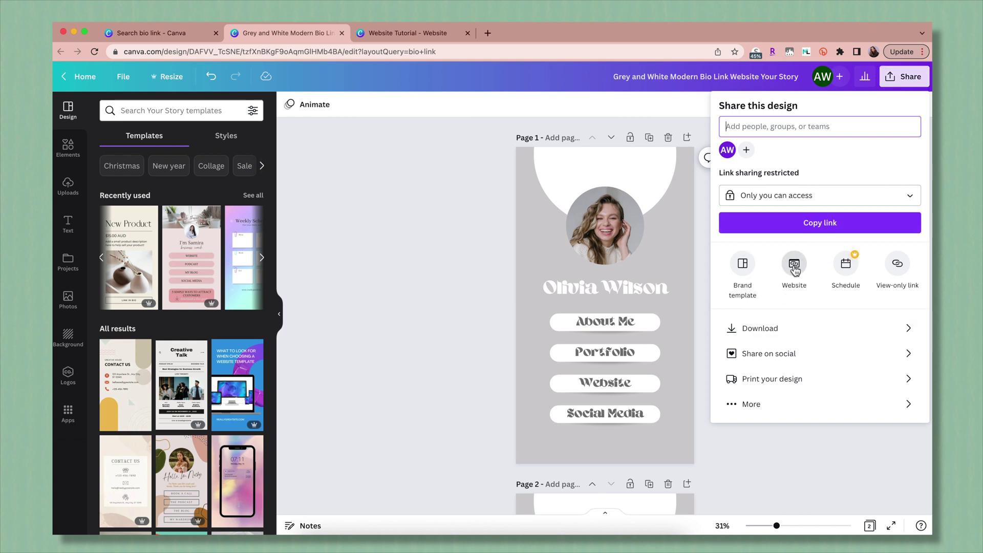
# Share the design as a Website using the Scrolling web style and open the live site.
pyautogui.click(758, 404)
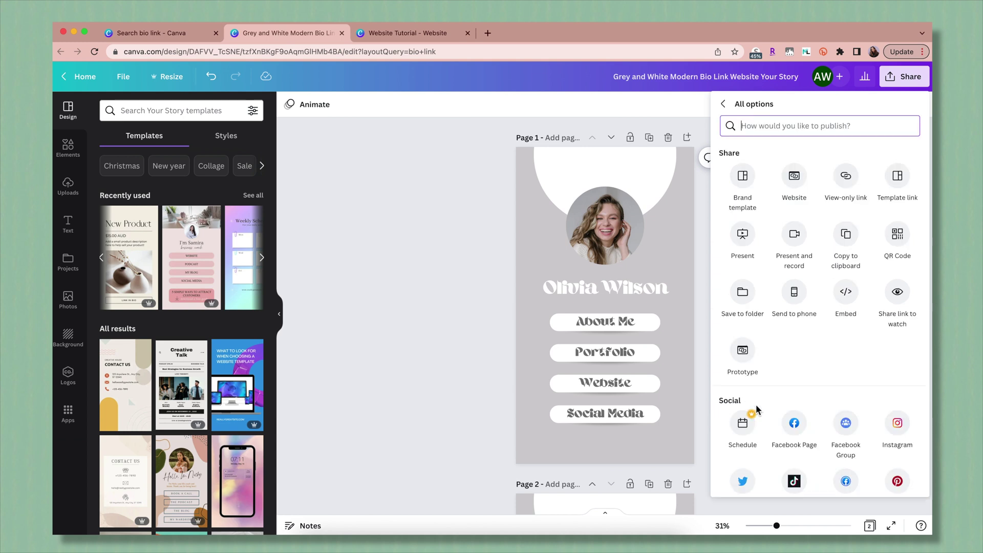
pyautogui.click(793, 176)
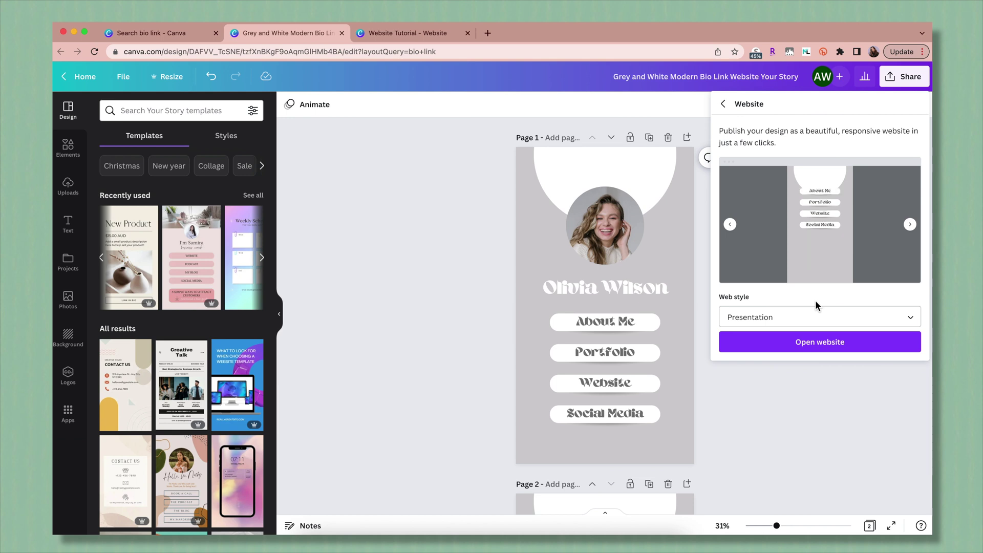
pyautogui.click(873, 322)
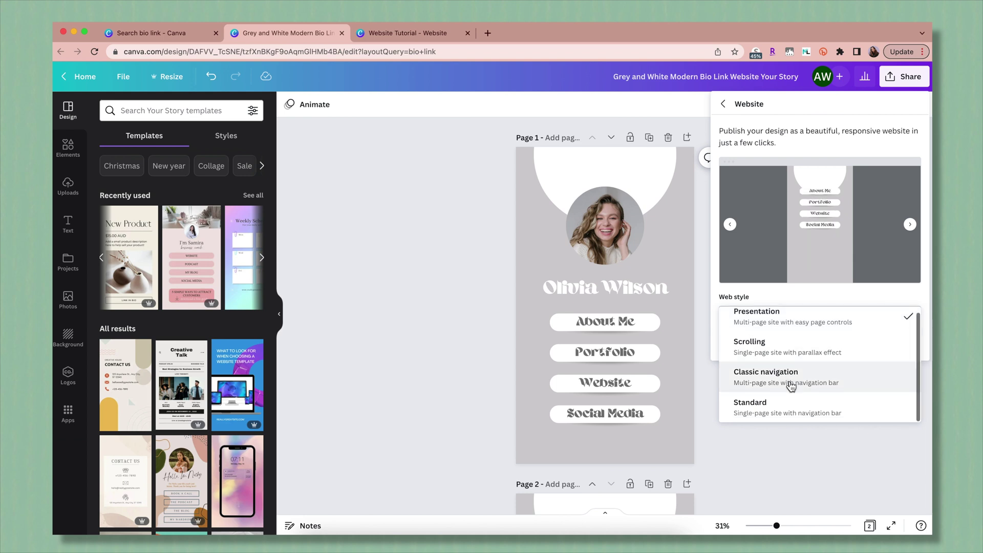
pyautogui.click(852, 355)
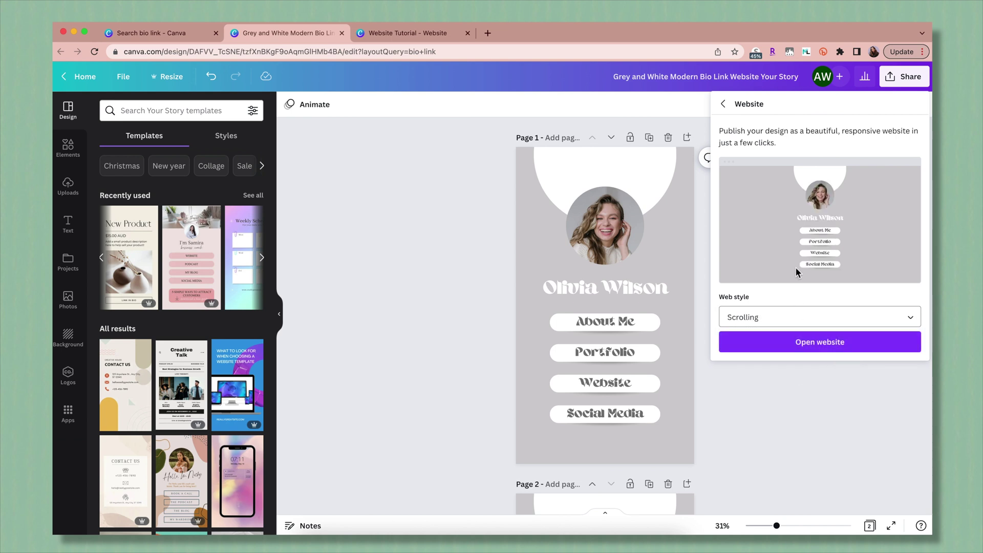
pyautogui.click(821, 343)
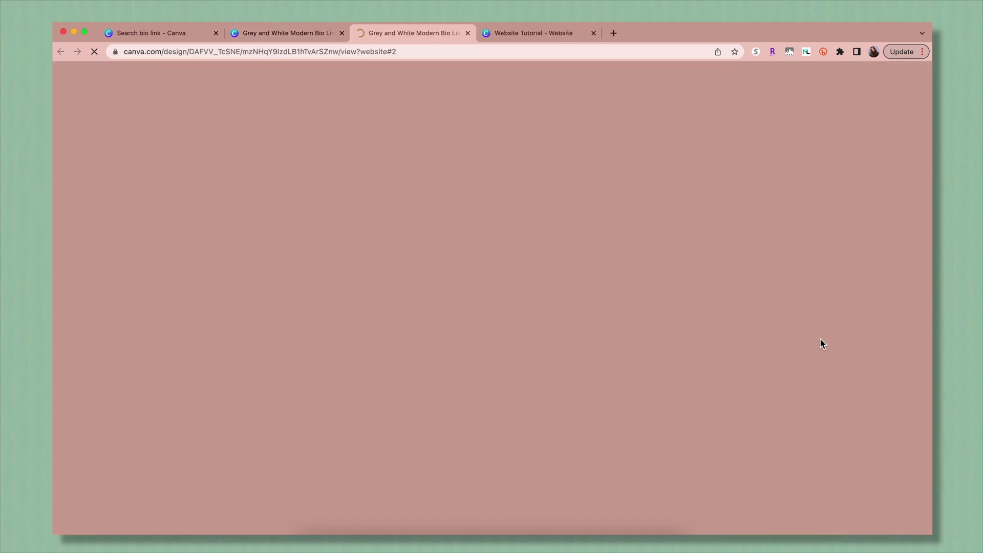
pyautogui.scroll(-10, 604, 208)
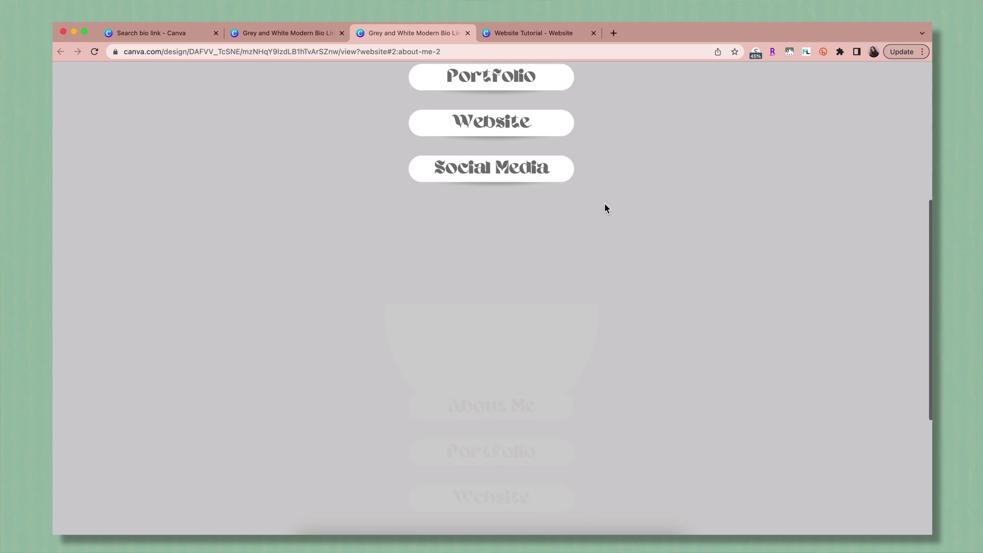
pyautogui.scroll(-3, 604, 208)
pyautogui.scroll(2, 604, 208)
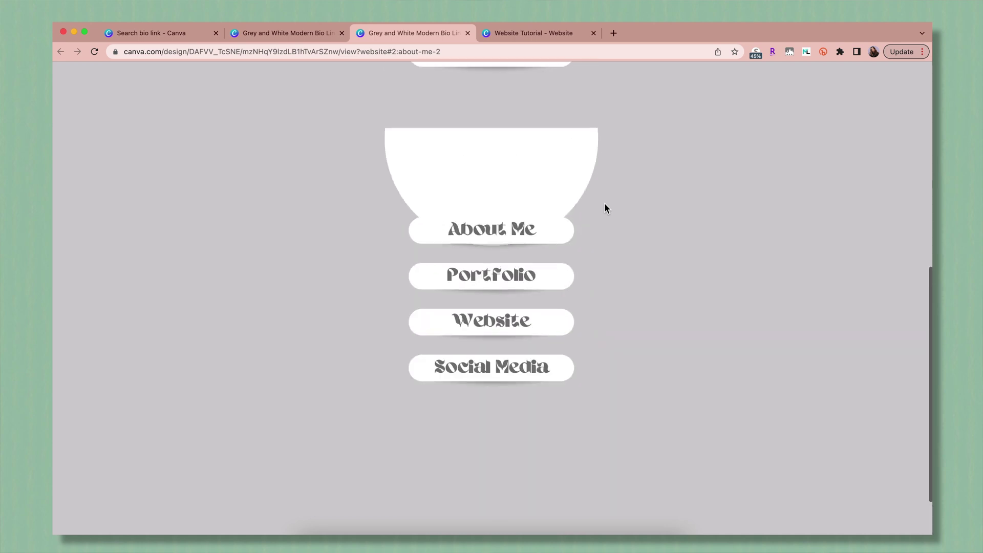
pyautogui.scroll(2, 604, 208)
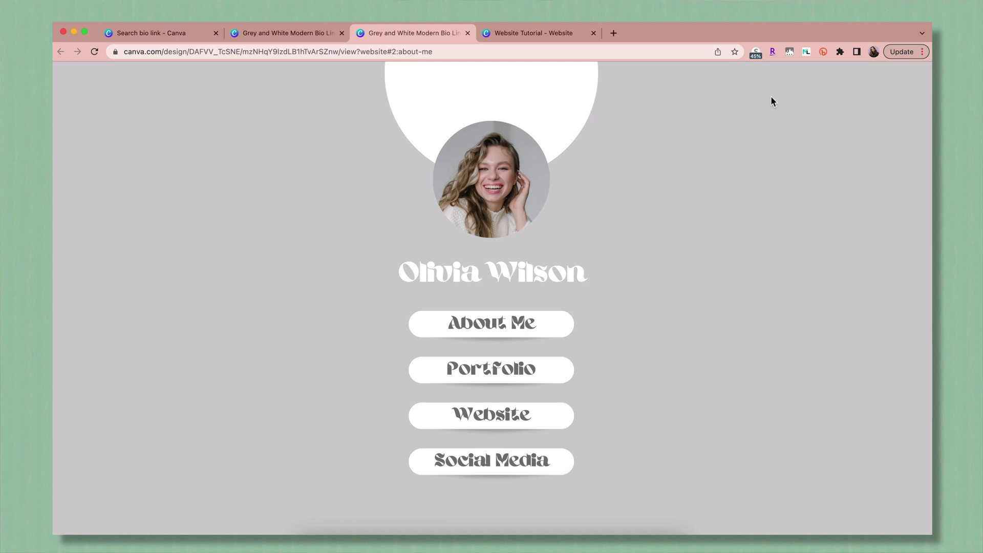
pyautogui.moveTo(930, 24); pyautogui.dragTo(330, 46)
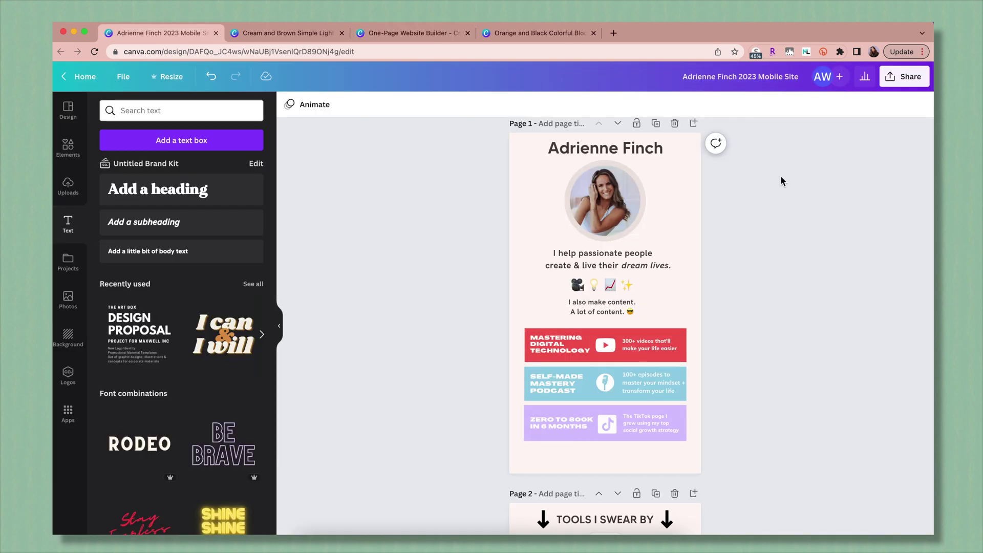
pyautogui.scroll(-10, 765, 257)
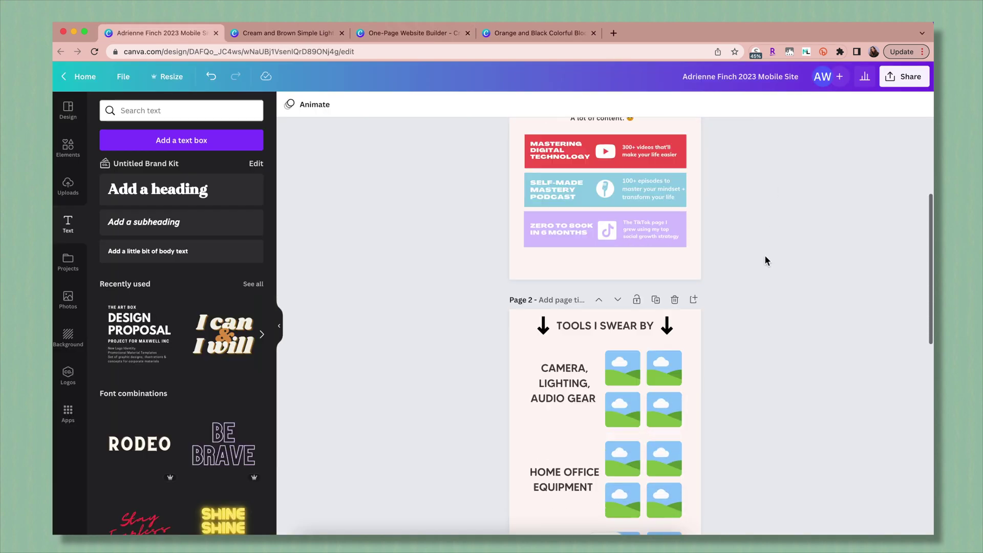
pyautogui.scroll(-4, 764, 260)
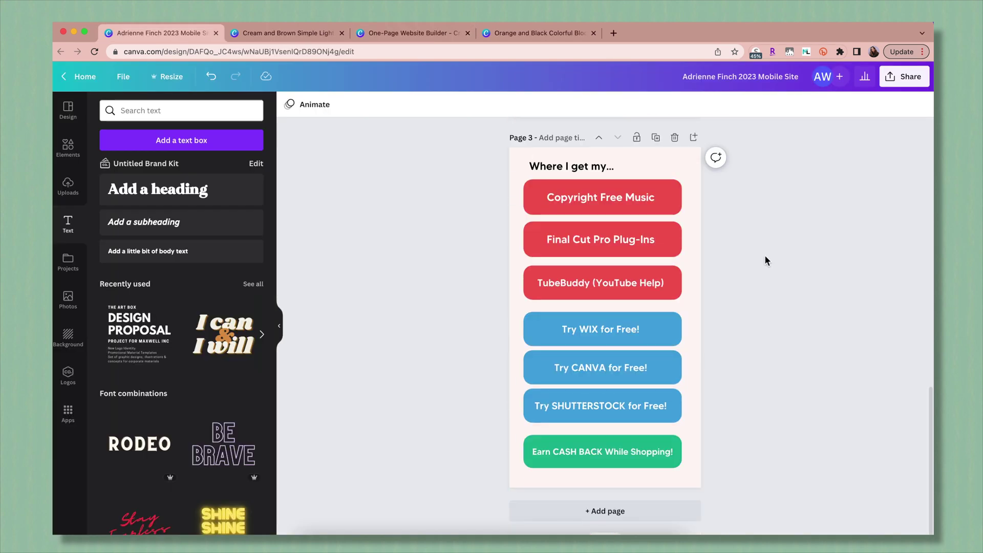
pyautogui.scroll(20, 765, 245)
pyautogui.click(911, 78)
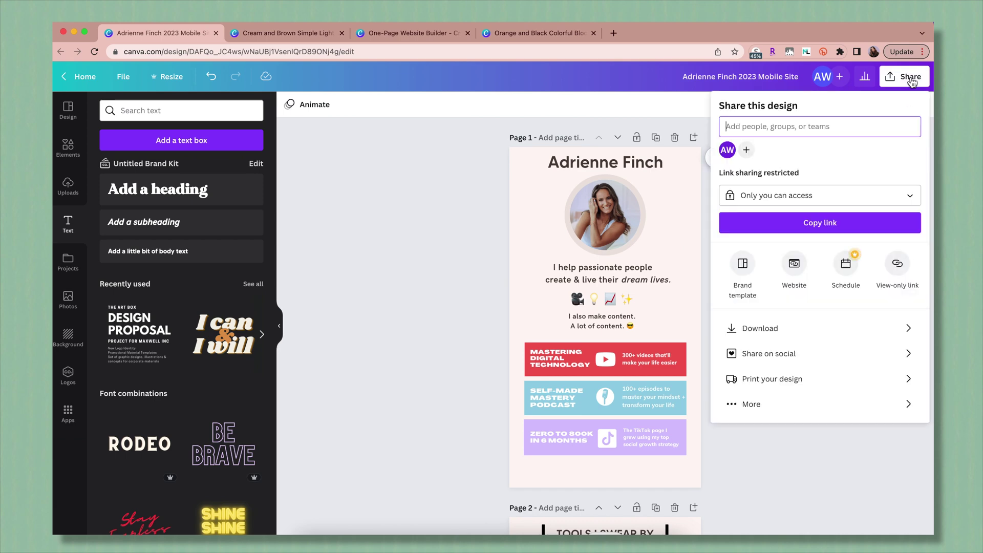
pyautogui.click(796, 264)
pyautogui.click(840, 339)
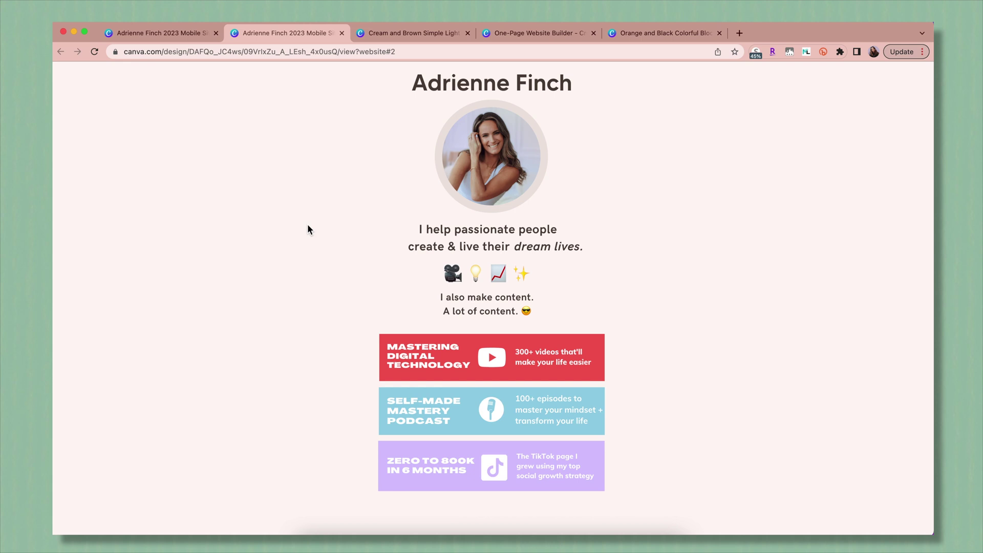
pyautogui.click(250, 53)
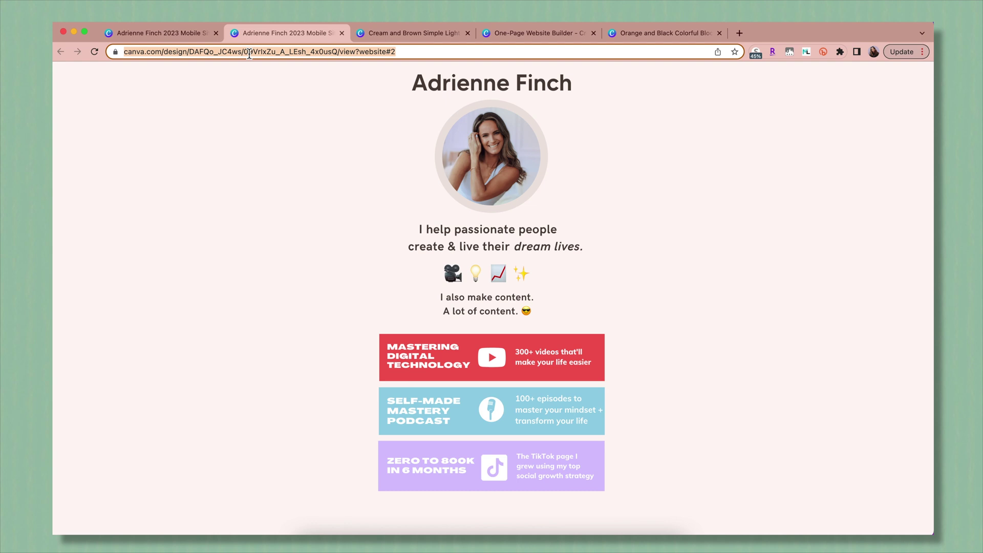
pyautogui.click(444, 358)
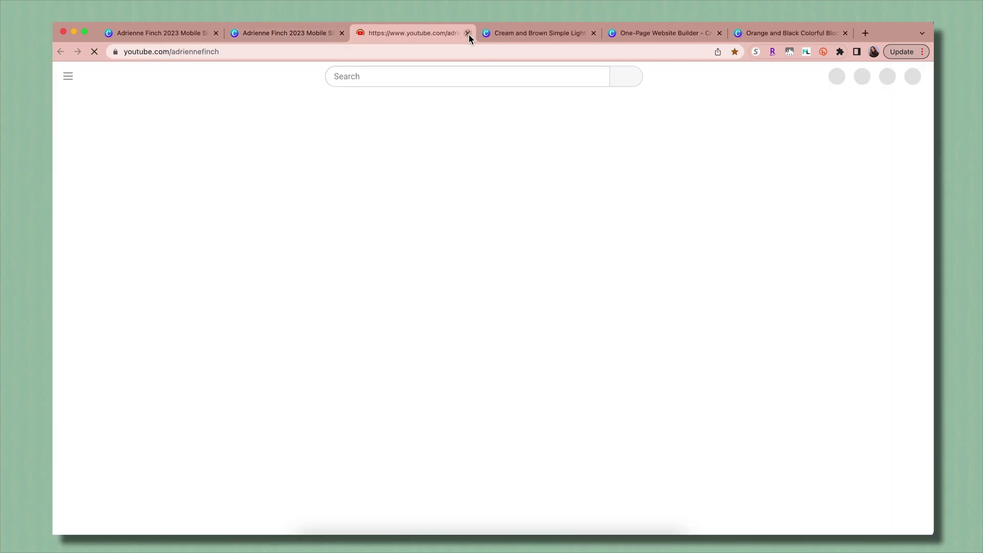
pyautogui.click(468, 34)
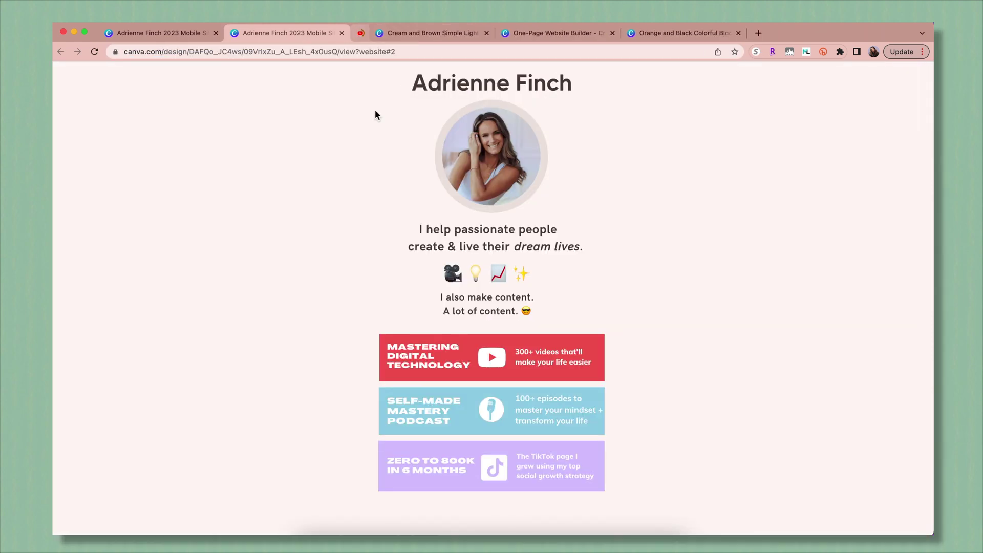
# Shorten the site's address with the Bitly extension and try the custom back-half 'mobilesite24'.
pyautogui.click(824, 51)
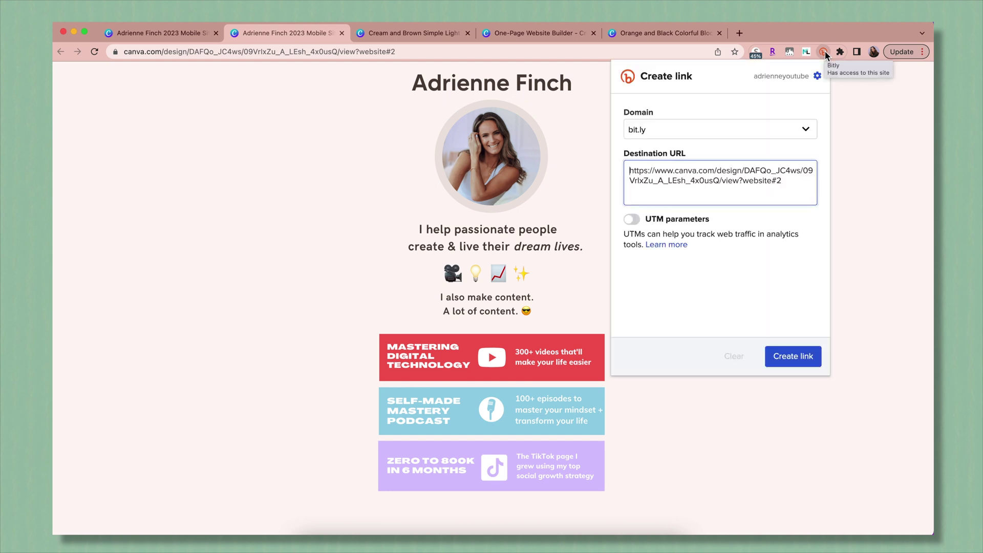
pyautogui.click(781, 356)
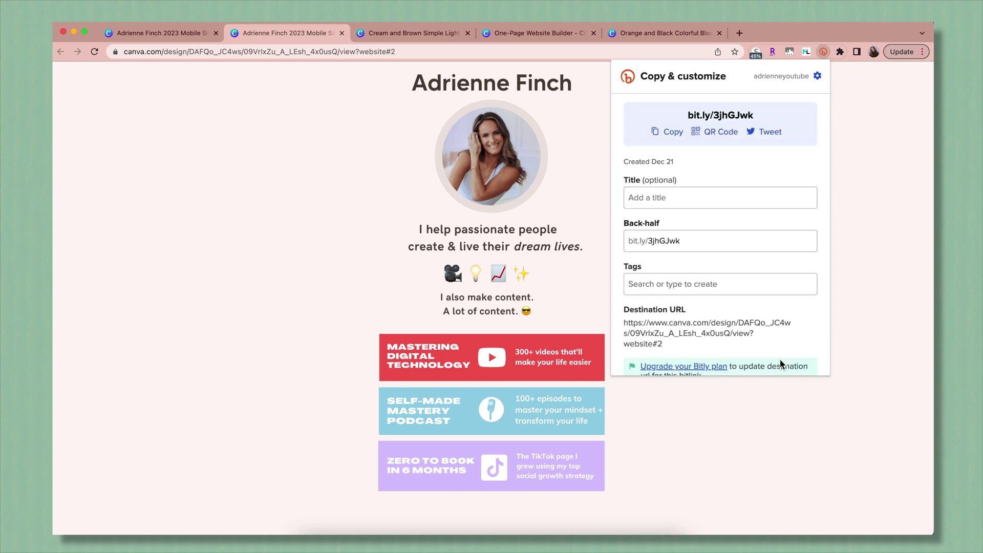
pyautogui.doubleClick(682, 244)
pyautogui.write('mobilesite24')
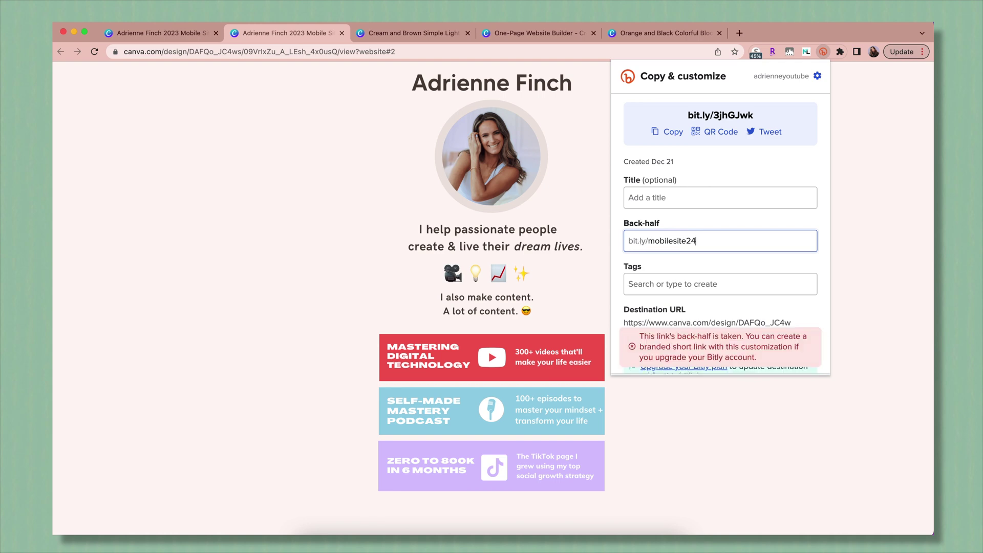
pyautogui.click(784, 356)
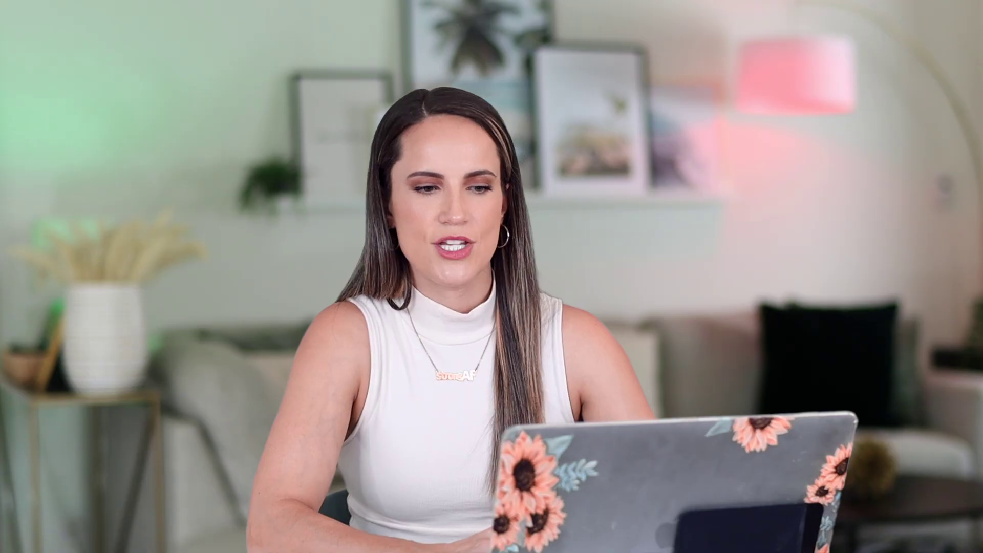